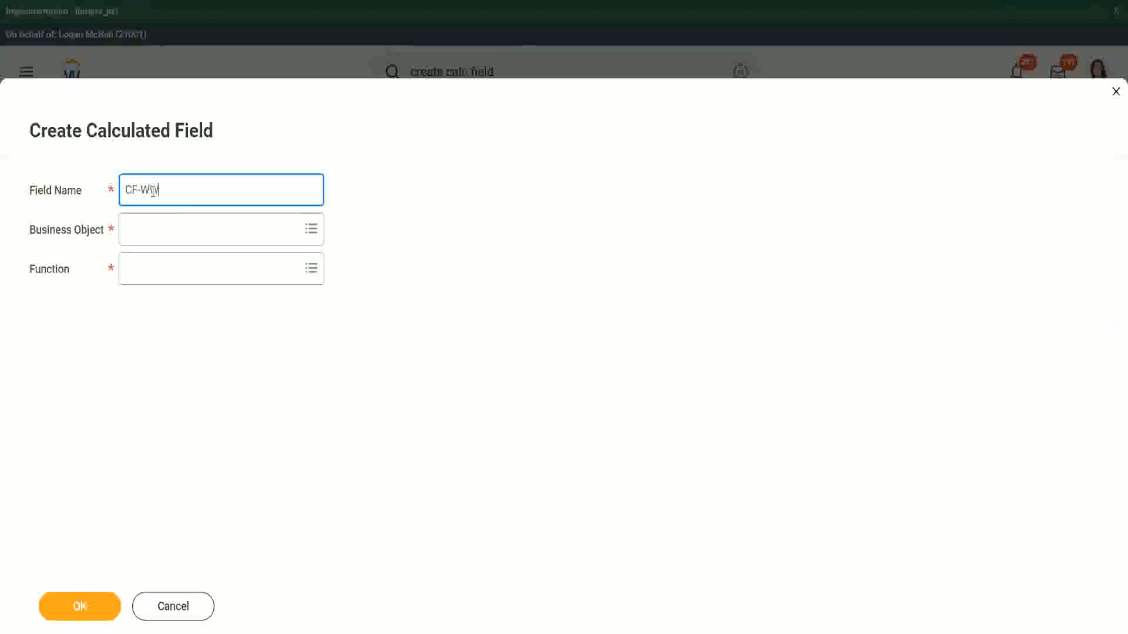
- Name the new calculated field "CF-WW-TF-Dependent Relationship is Child"
type("-")
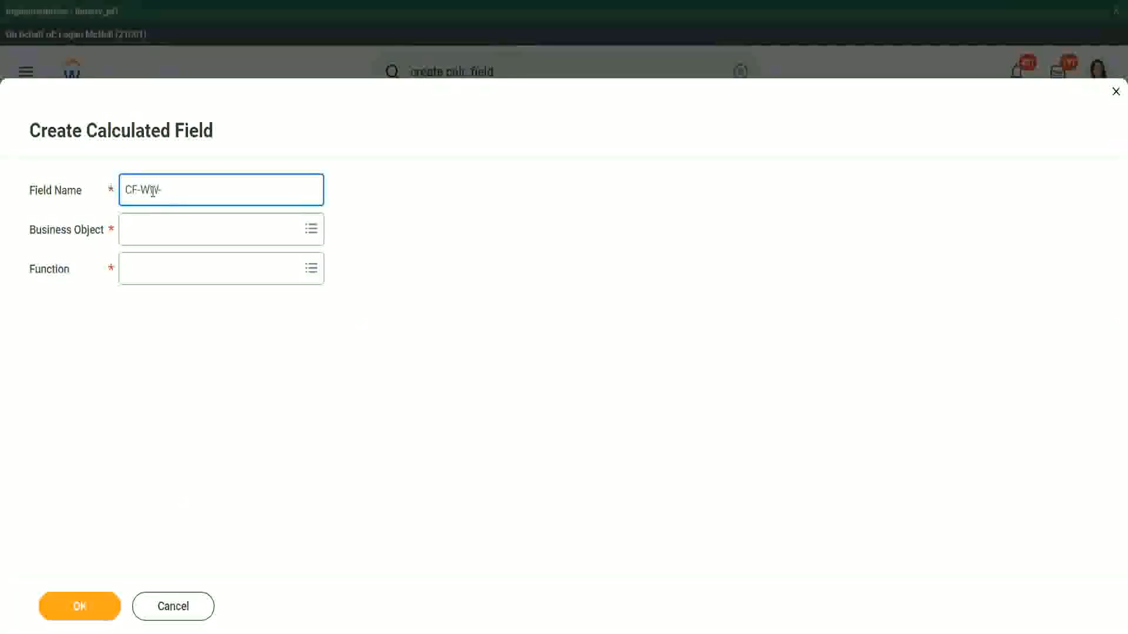
type("TF")
type("Relationship is ")
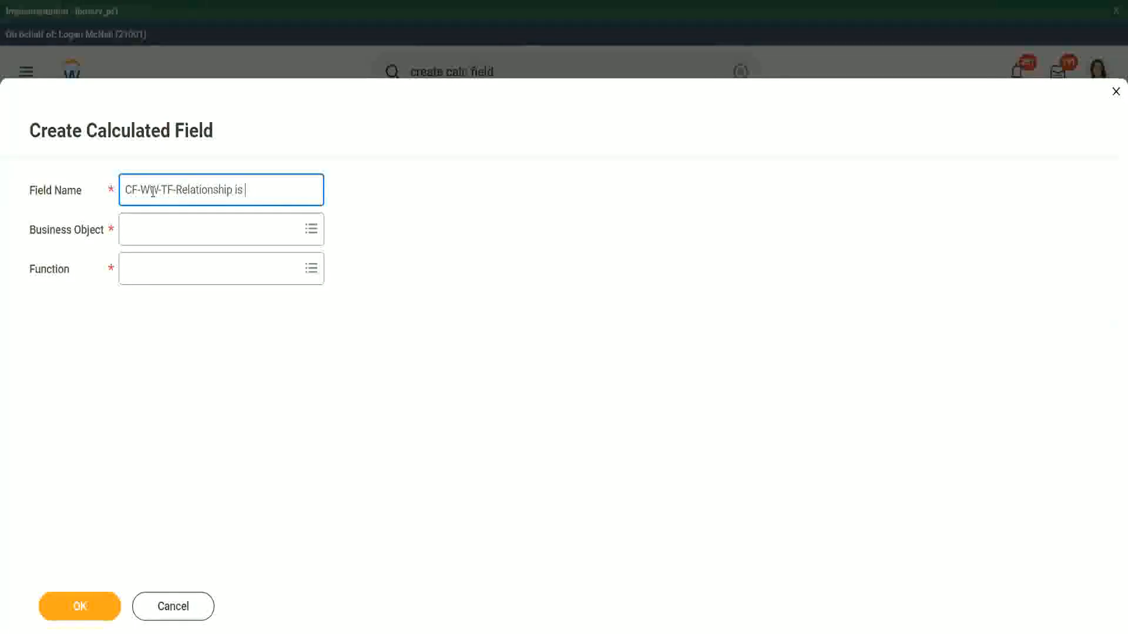
type("child")
key("Left")
key("Left")
key("shift+Right")
type("CDependent")
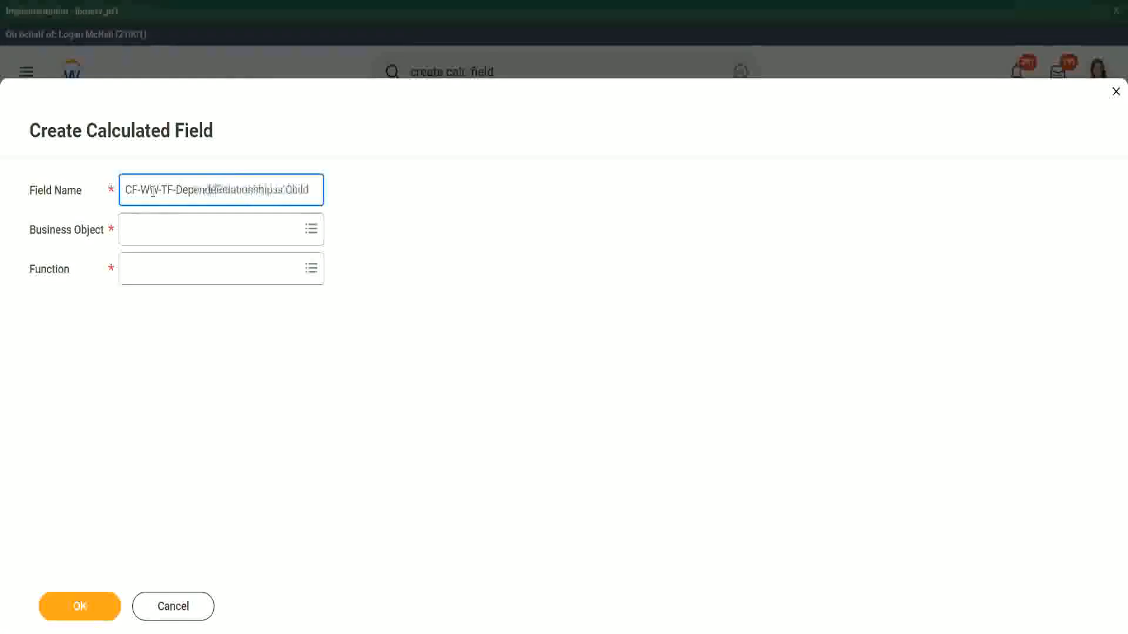
type("nt")
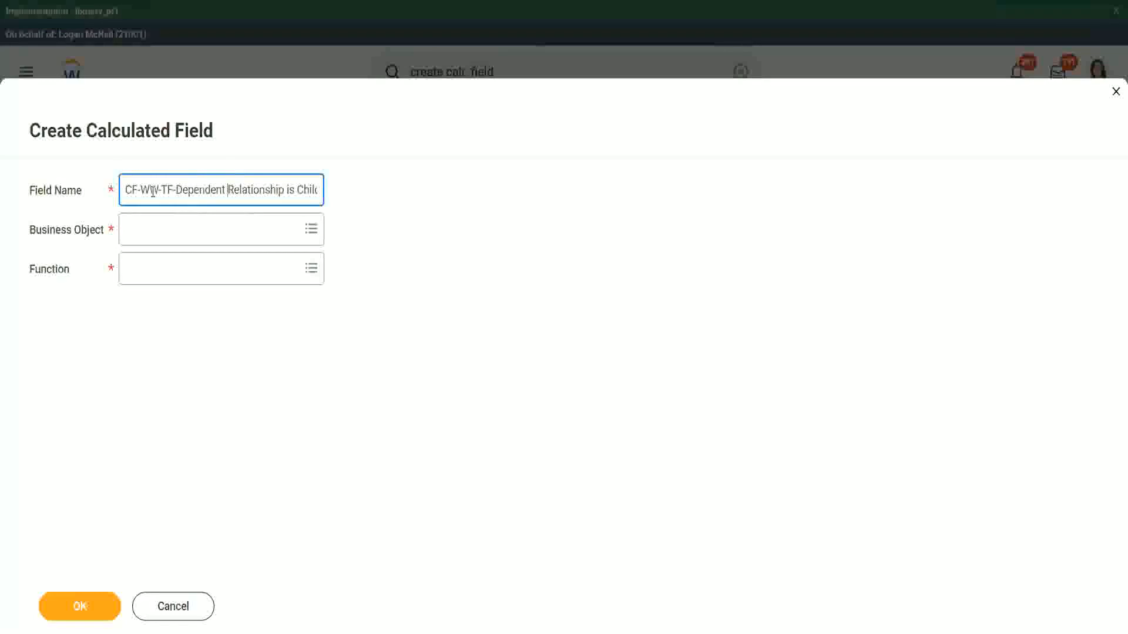
key("Tab")
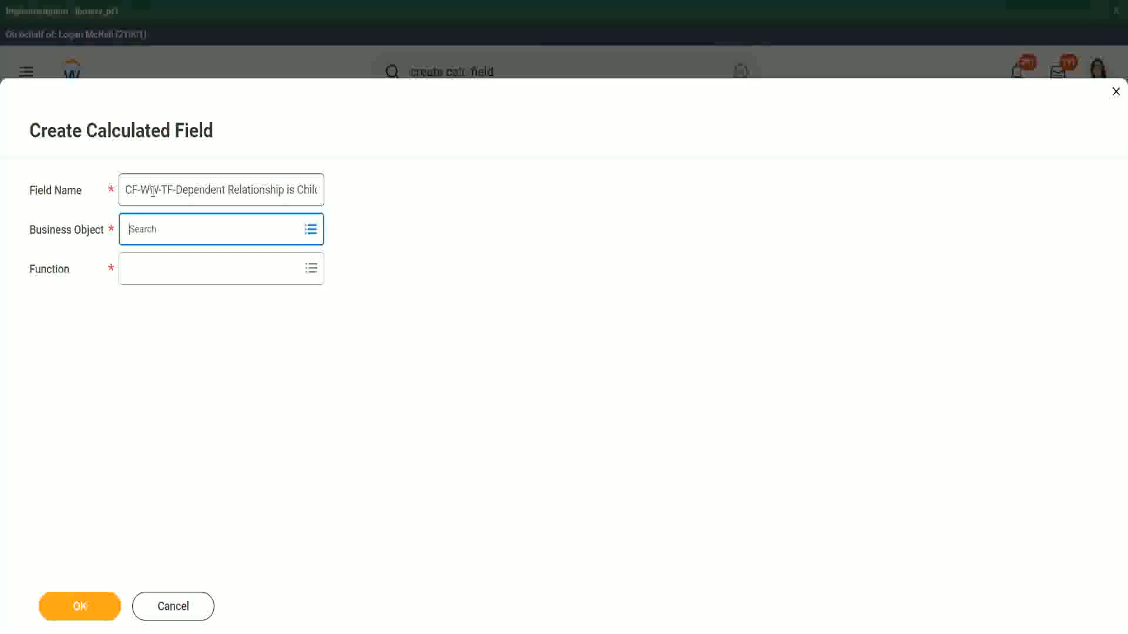
- Set the business object to Dependent and the function to True/False Condition, and continue to the calculation setup
type("depedne")
key("Return")
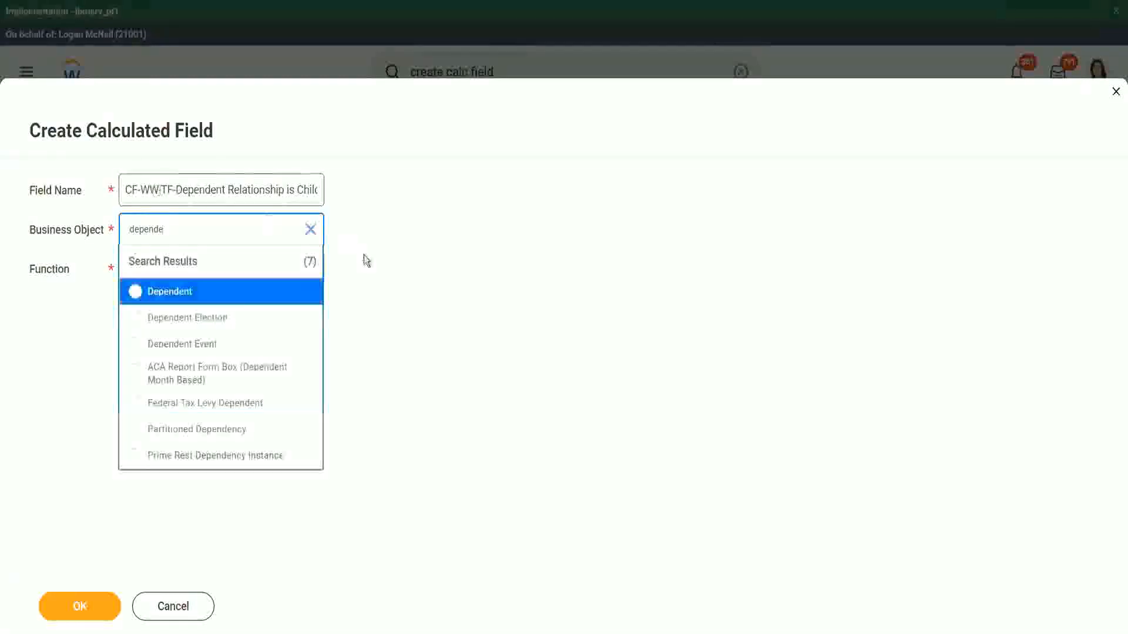
left_click(194, 299)
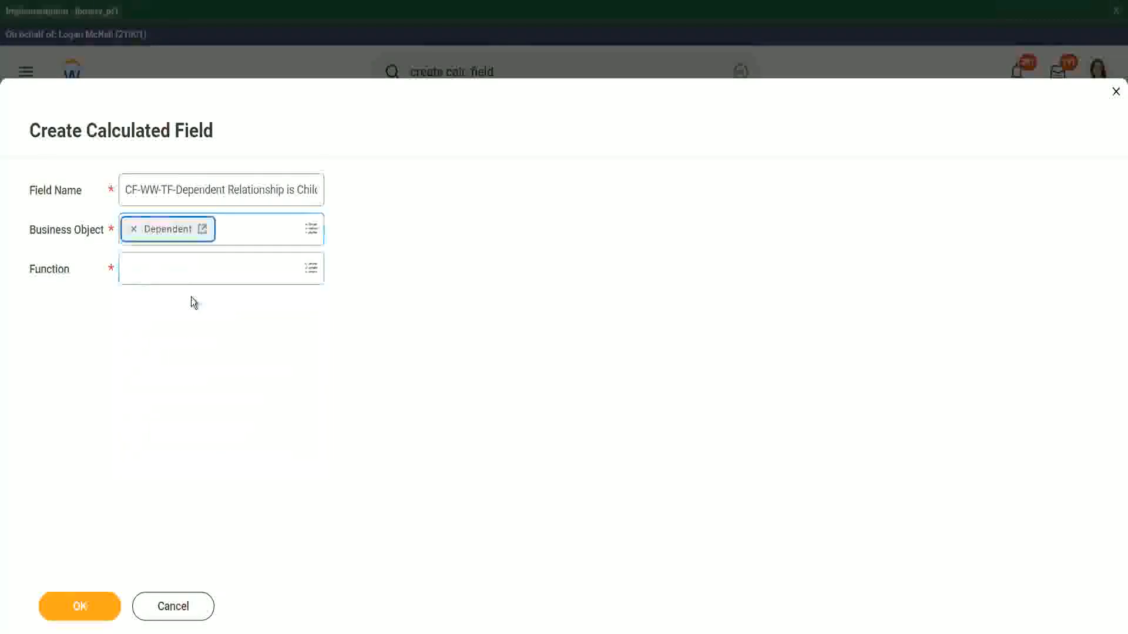
left_click(163, 265)
type("true")
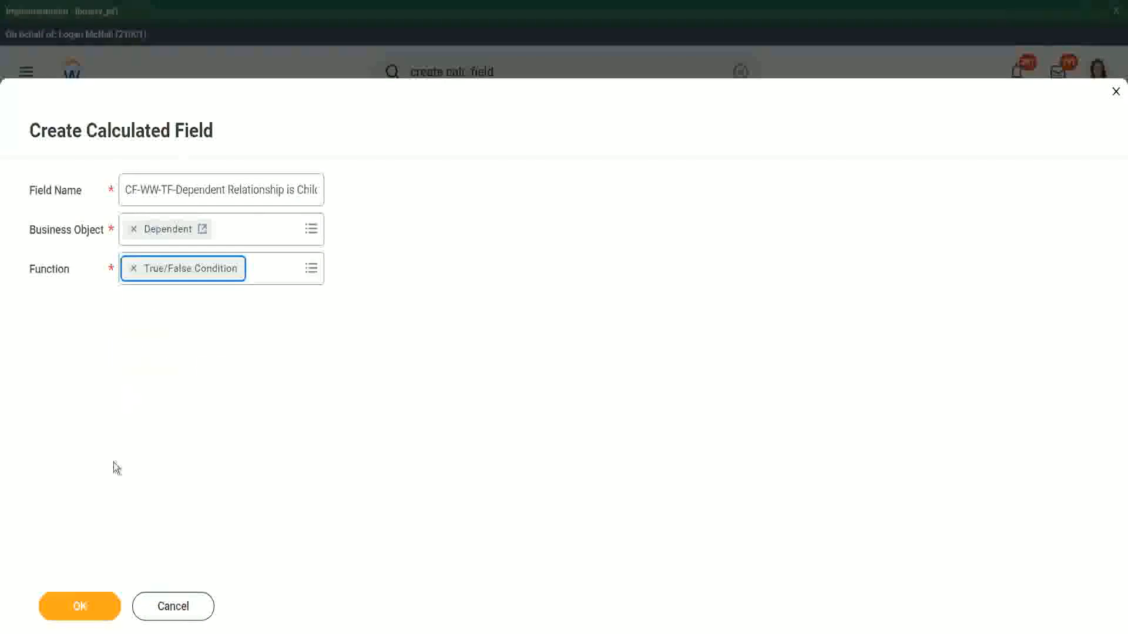
left_click(93, 611)
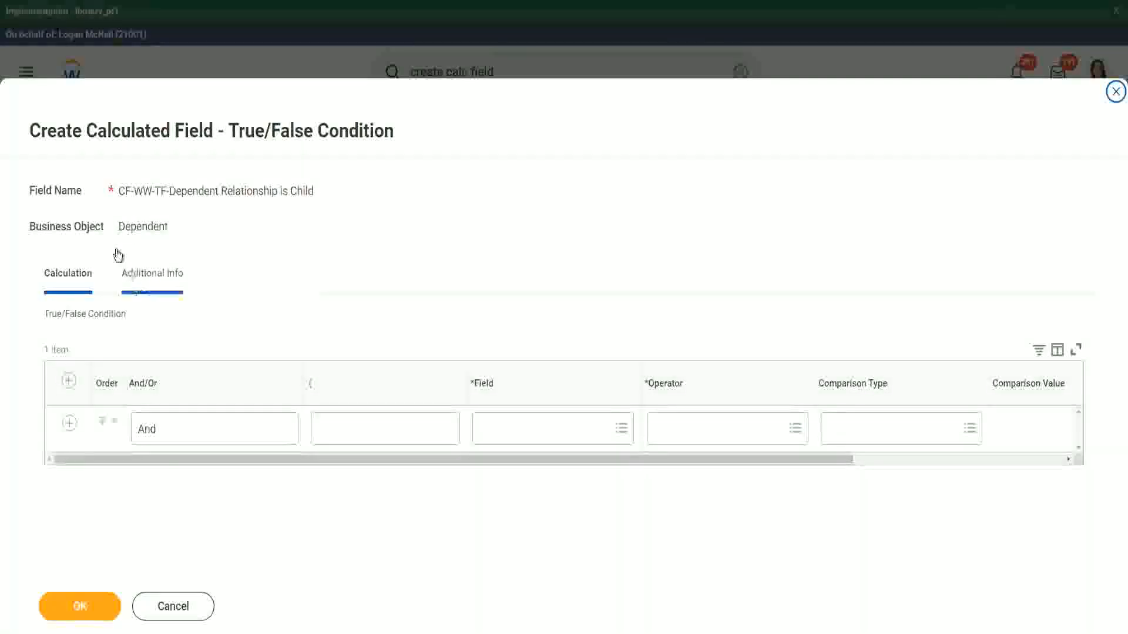
- Set the condition's field to the single-instance Relationship field and review its report field details
left_click_drag(119, 227, 466, 247)
left_click(514, 424)
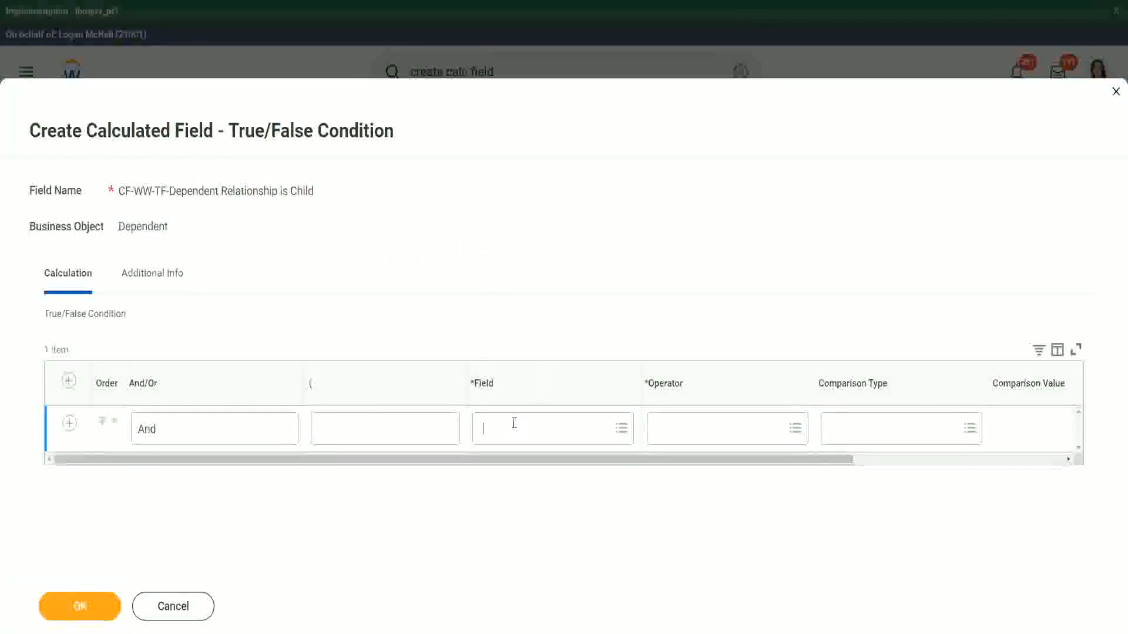
type("relation")
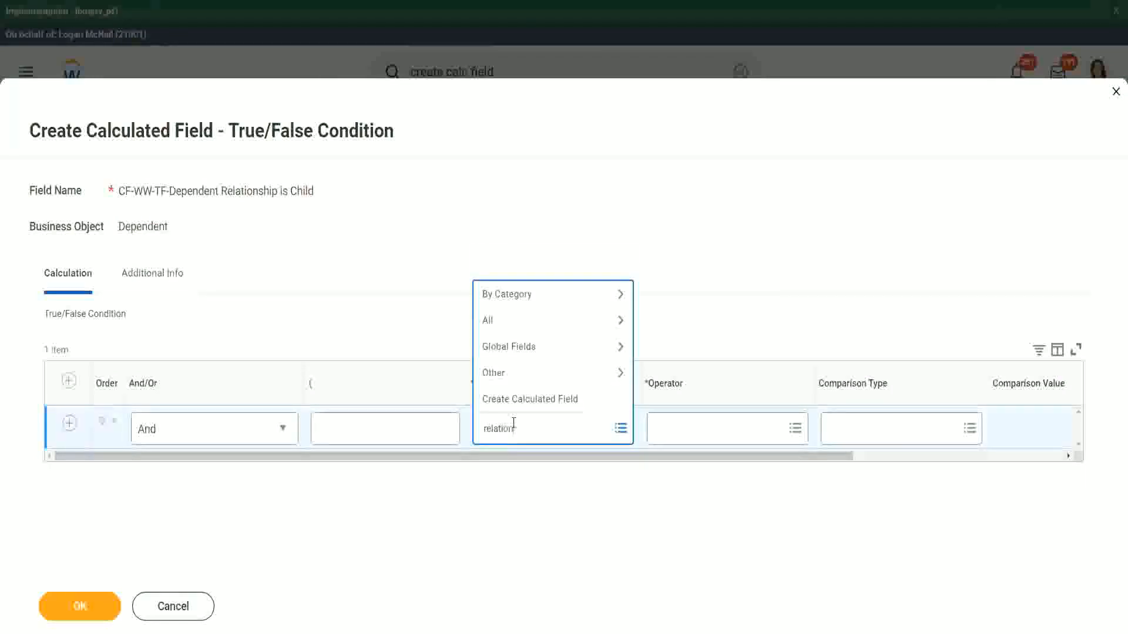
type("ship")
key("Return")
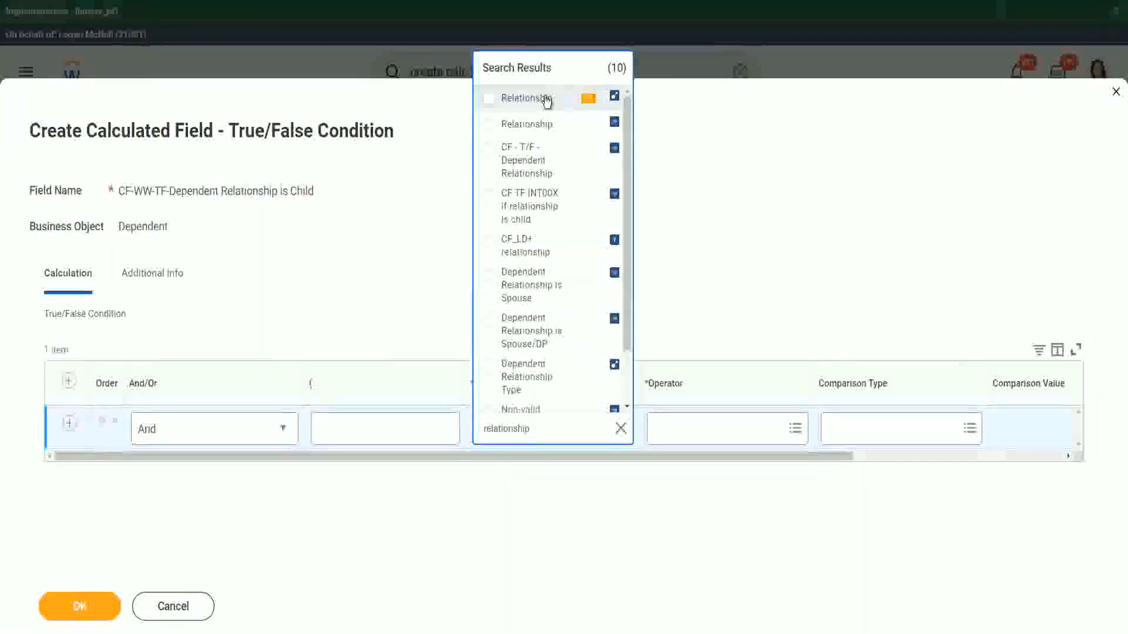
left_click(546, 100)
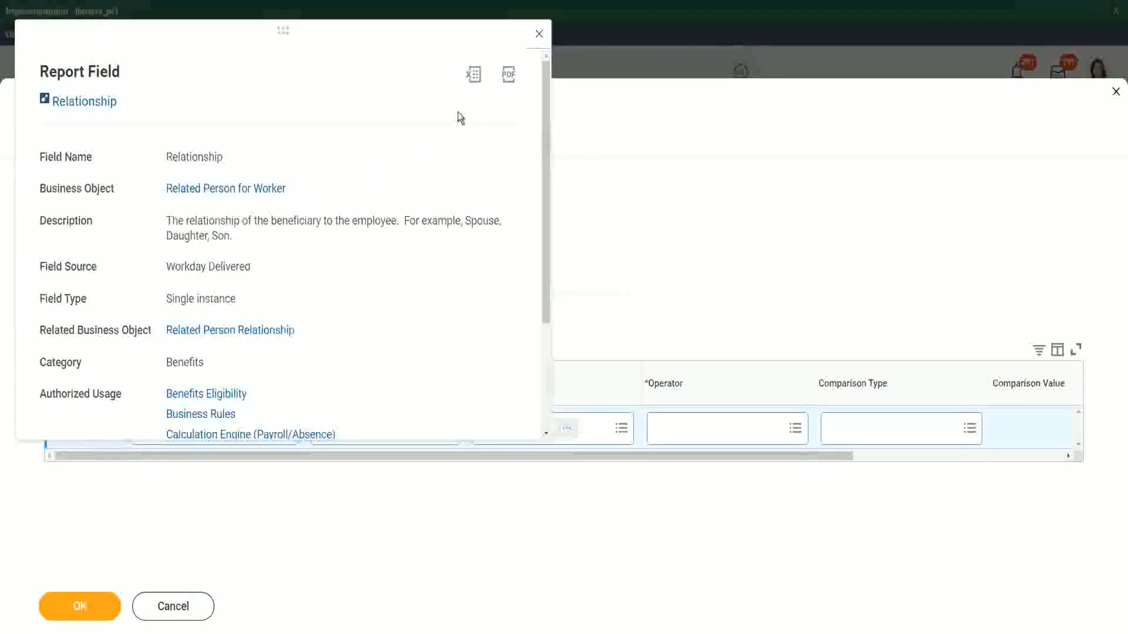
left_click(539, 35)
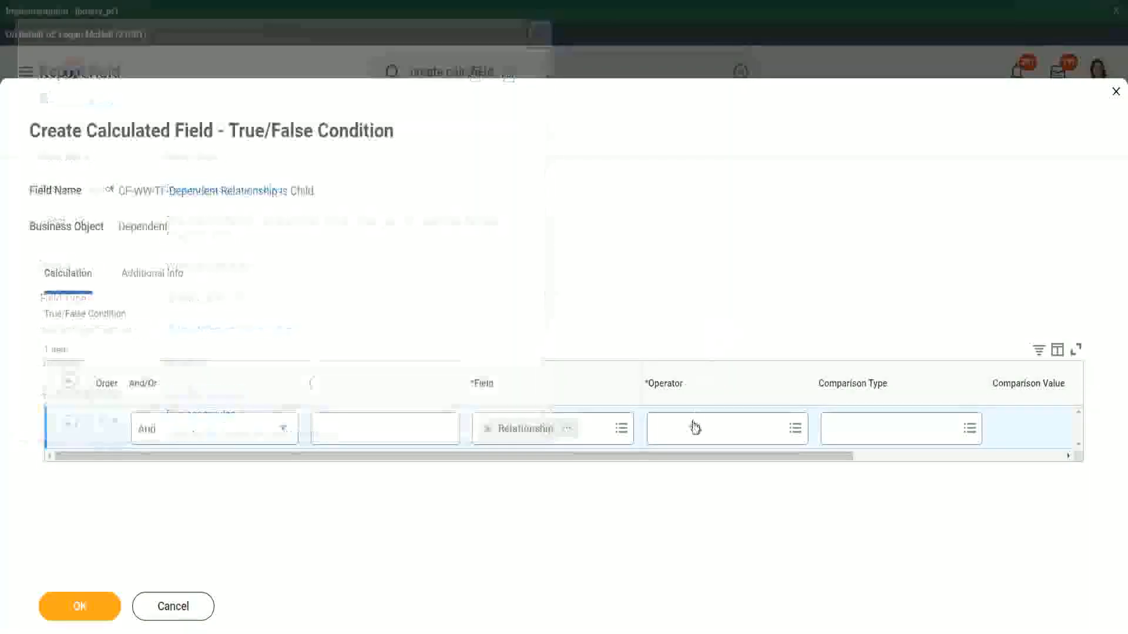
- Set the Relationship condition's operator to "in the selection list"
left_click(695, 428)
left_click(706, 373)
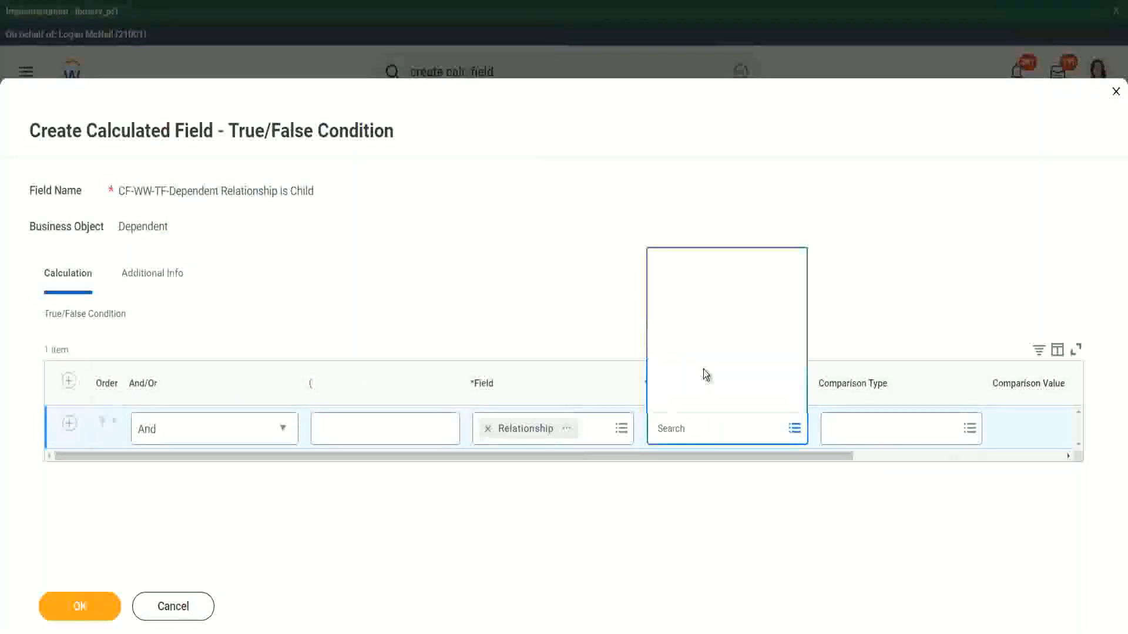
left_click(720, 323)
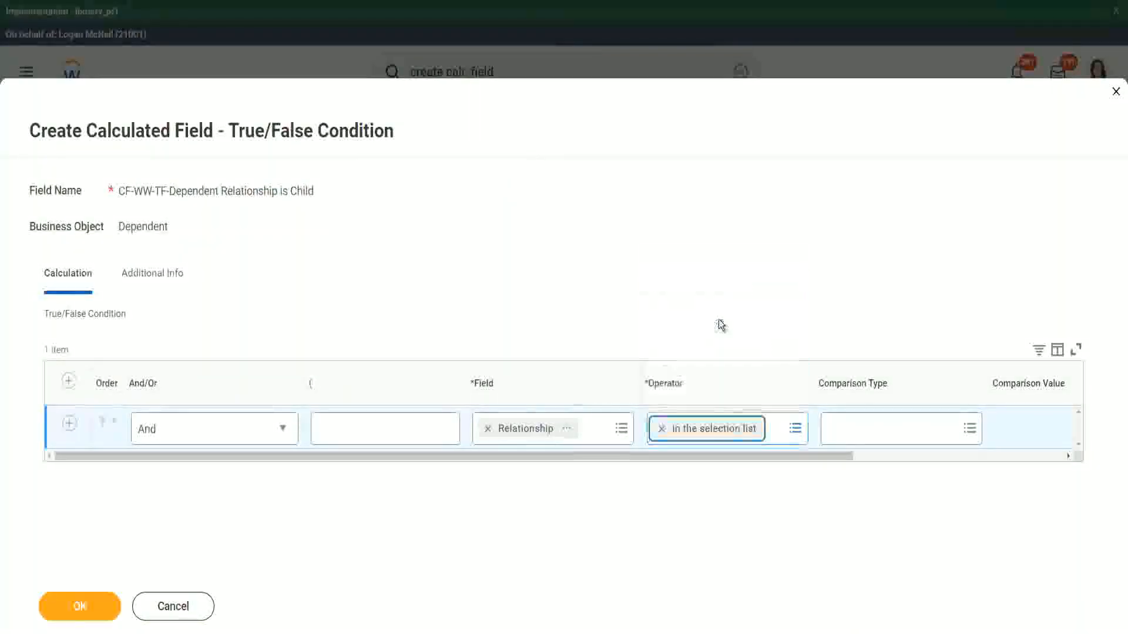
- Select Child as the condition's comparison value and save the True/False calculated field
left_click_drag(725, 466, 951, 455)
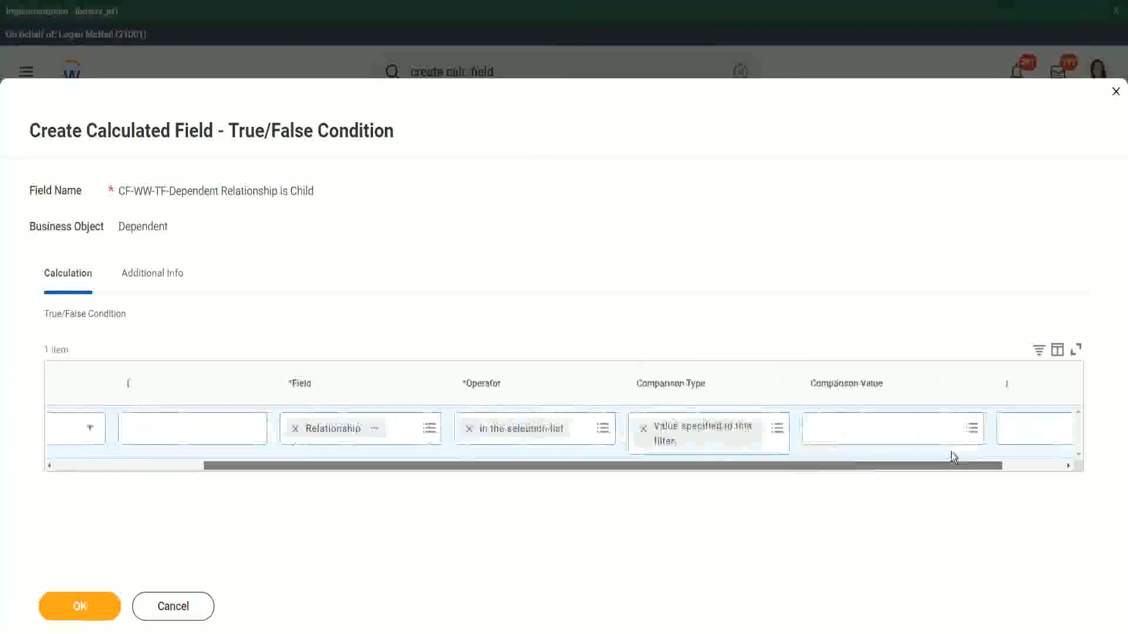
left_click(770, 432)
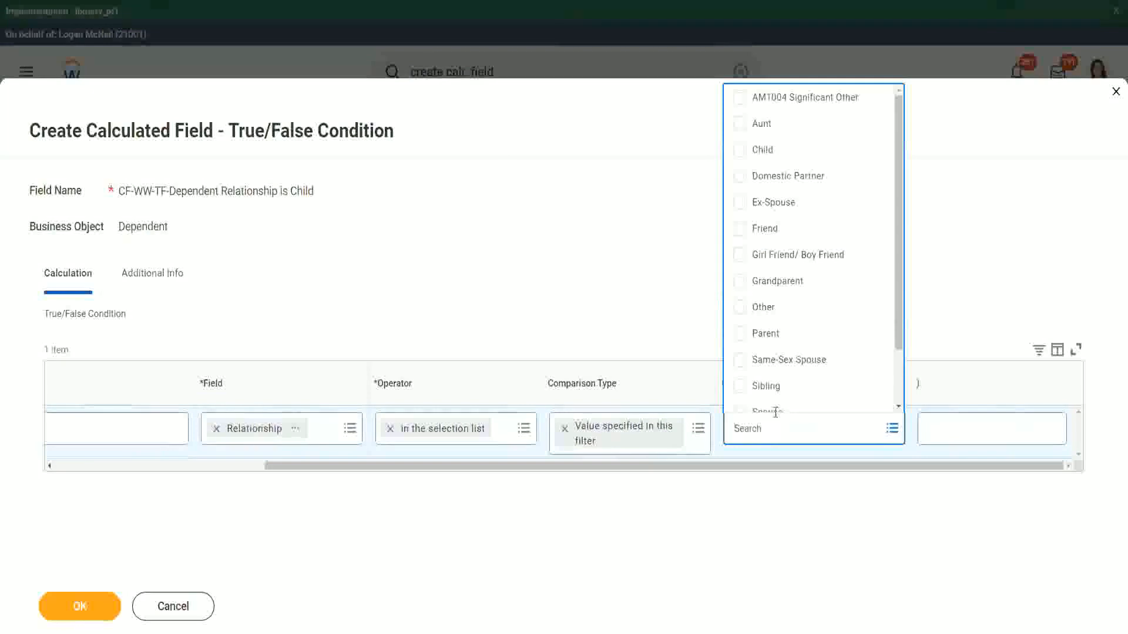
left_click(742, 154)
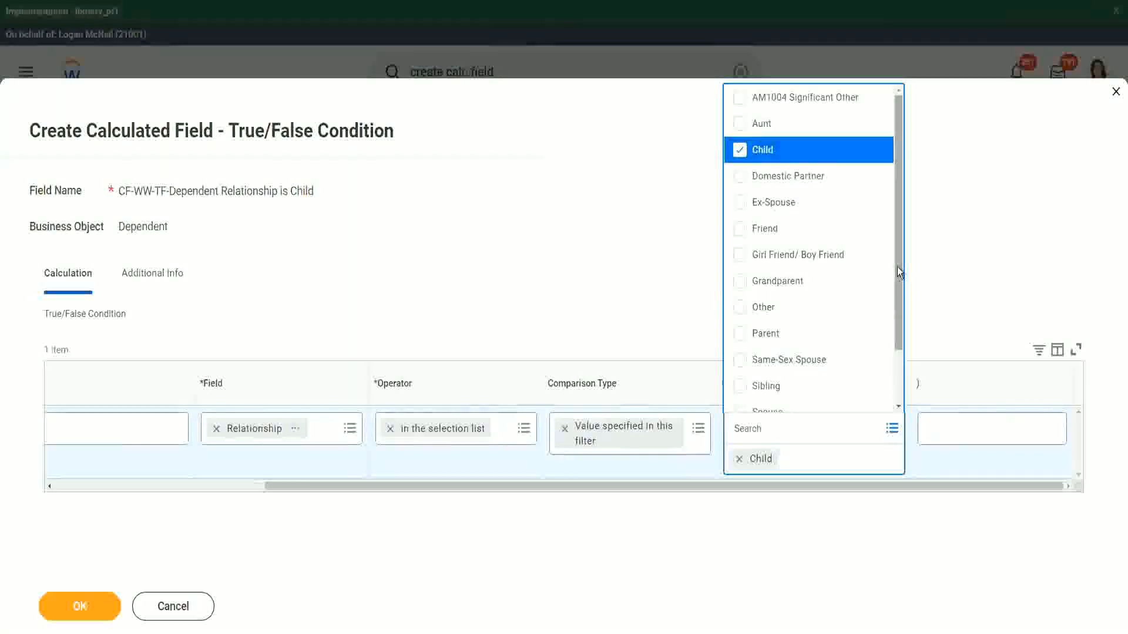
left_click_drag(897, 267, 898, 338)
mouse_move(909, 284)
left_mouse_down()
mouse_move(908, 214)
mouse_move(924, 206)
mouse_move(896, 253)
mouse_move(897, 282)
mouse_move(910, 279)
left_mouse_up()
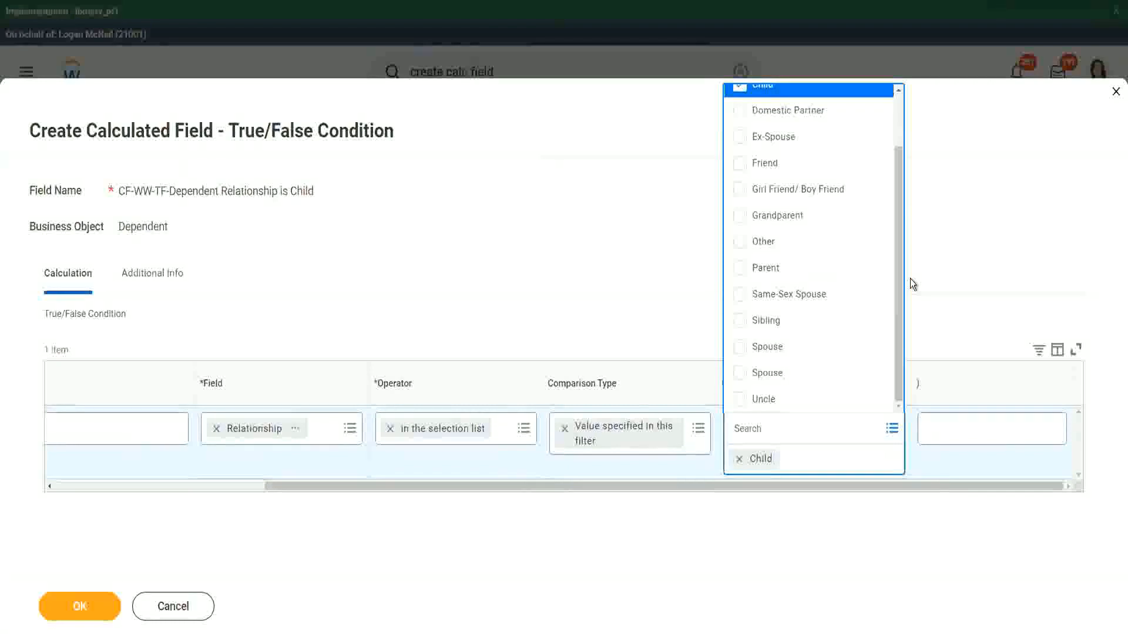
left_click(608, 262)
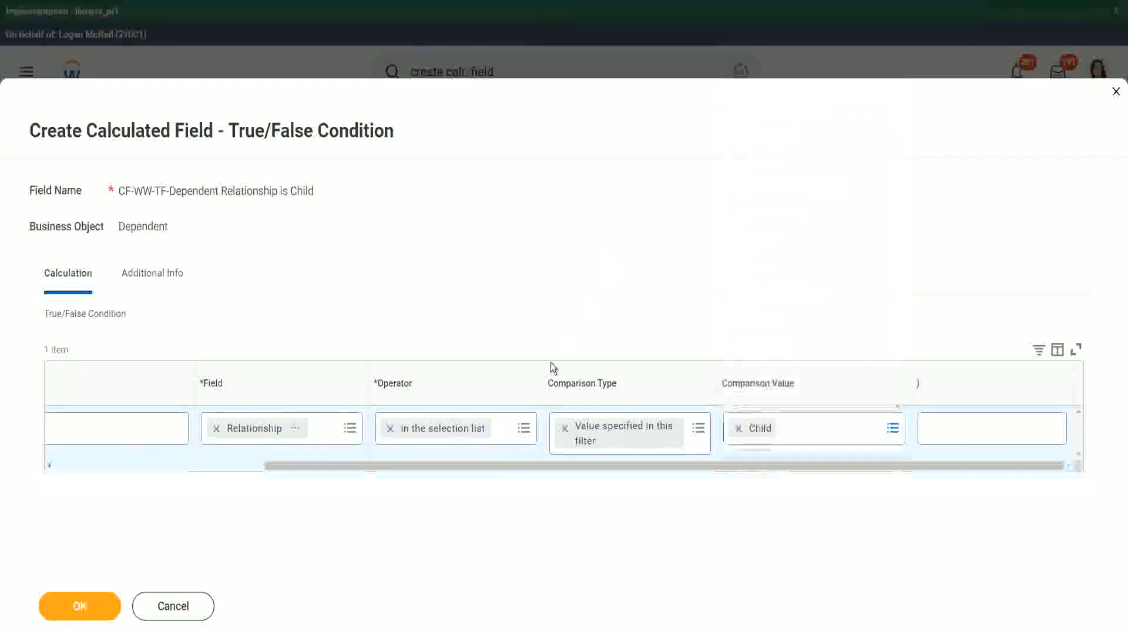
left_click_drag(319, 470, 94, 492)
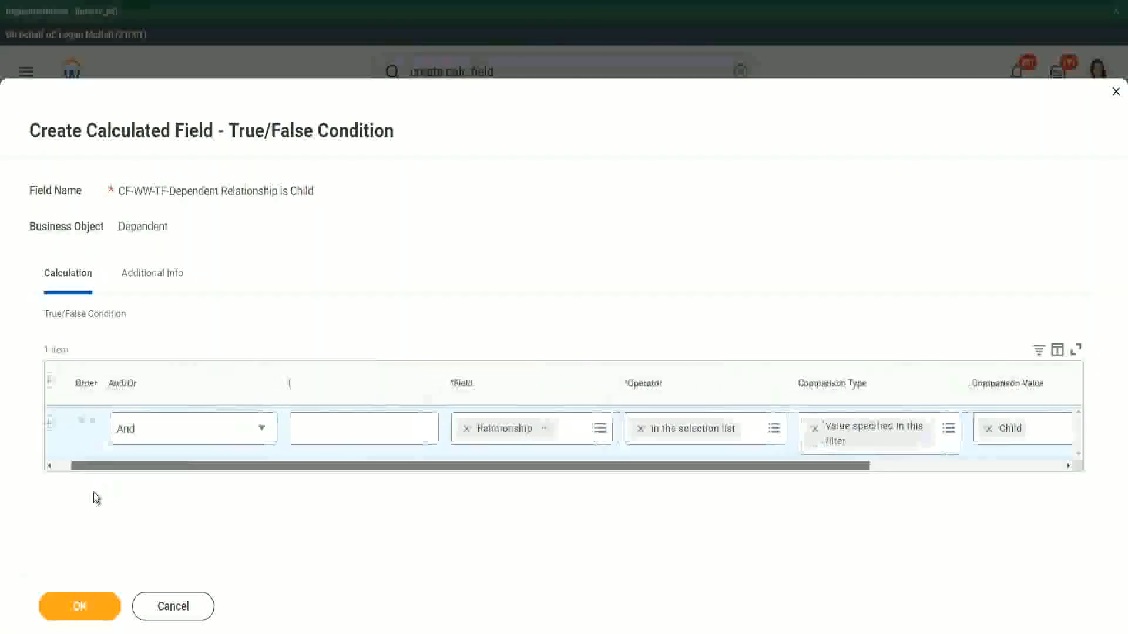
left_click(80, 606)
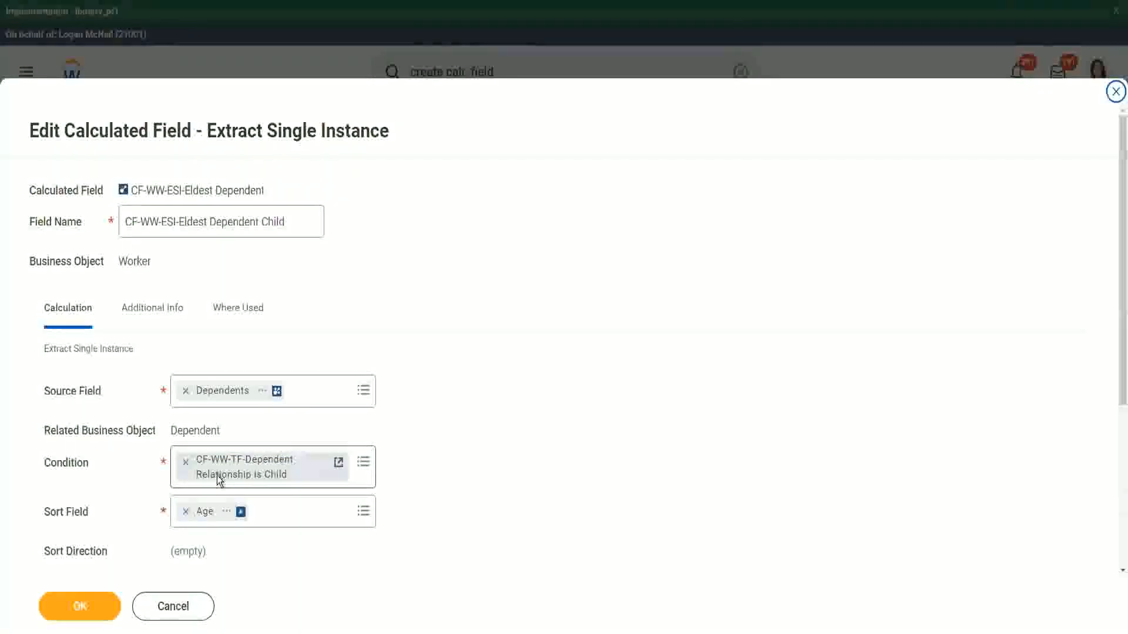
- Review the sort and instance settings of CF-WW-ESI-Eldest Dependent Child, save the field and copy its name
scroll(222, 478, "down", 3)
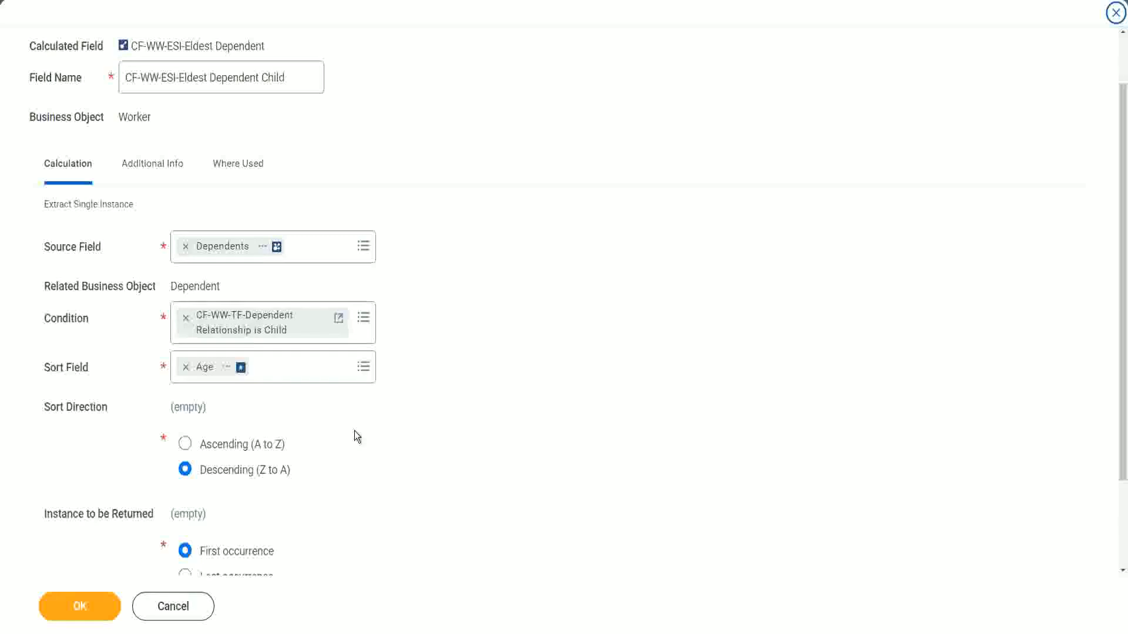
left_click(73, 611)
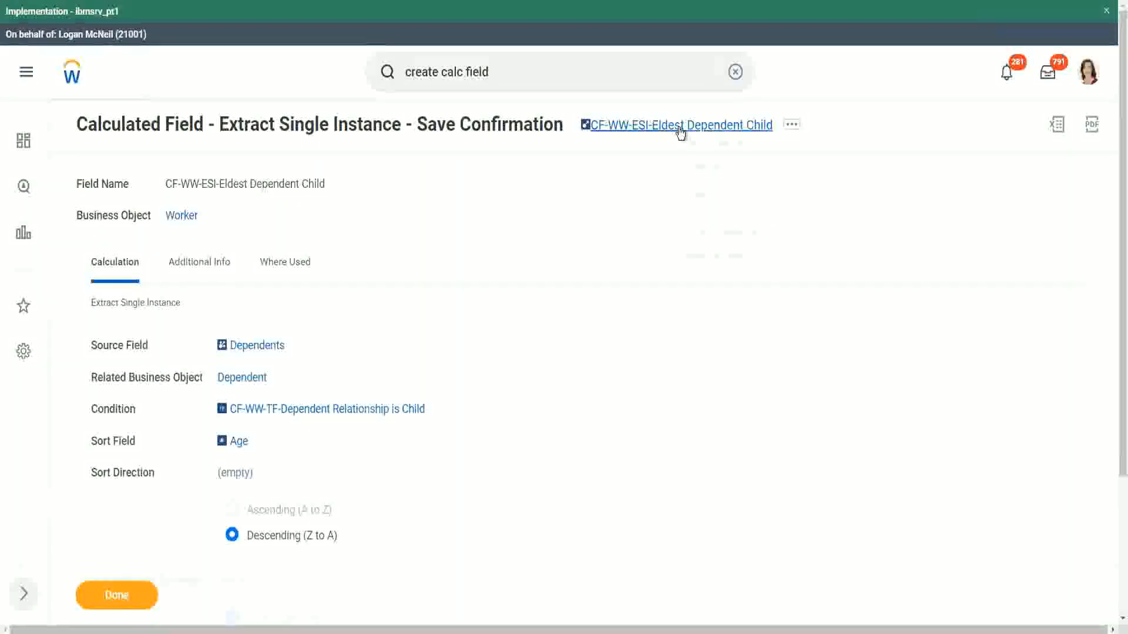
right_click(682, 130)
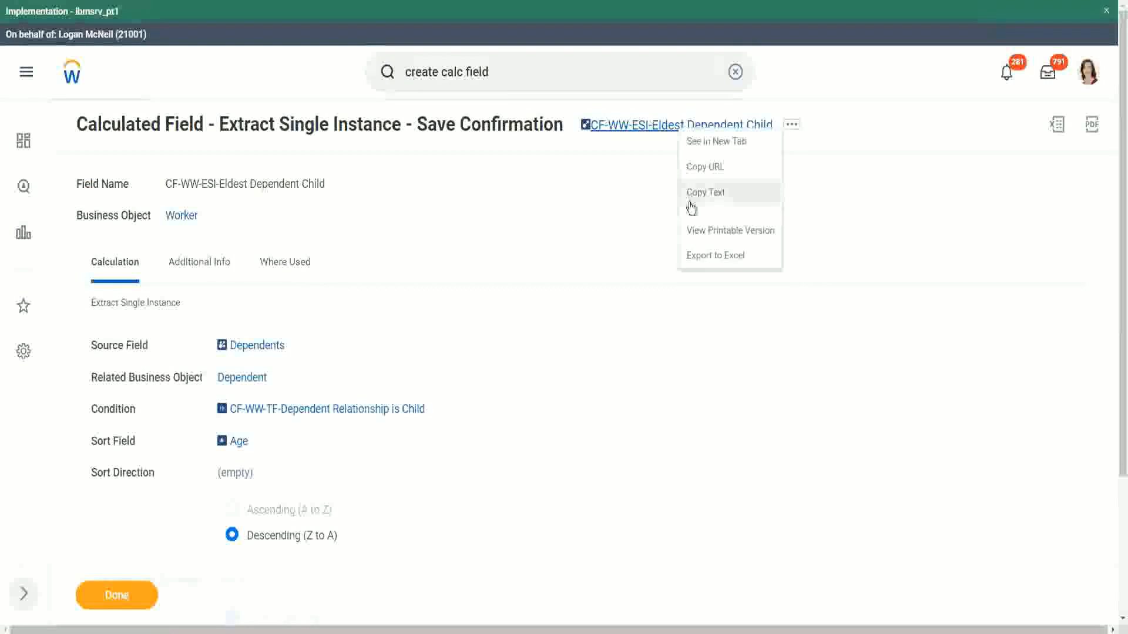
- Go to the WW Base Pay Details report output and open the custom report for editing
left_click(503, 71)
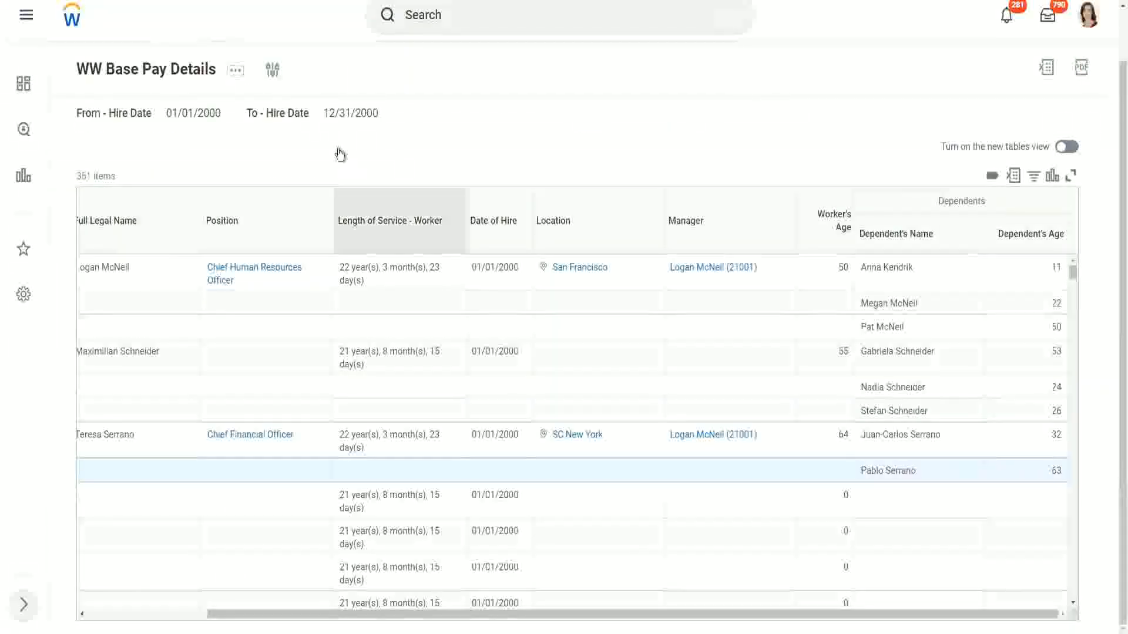
left_click(236, 72)
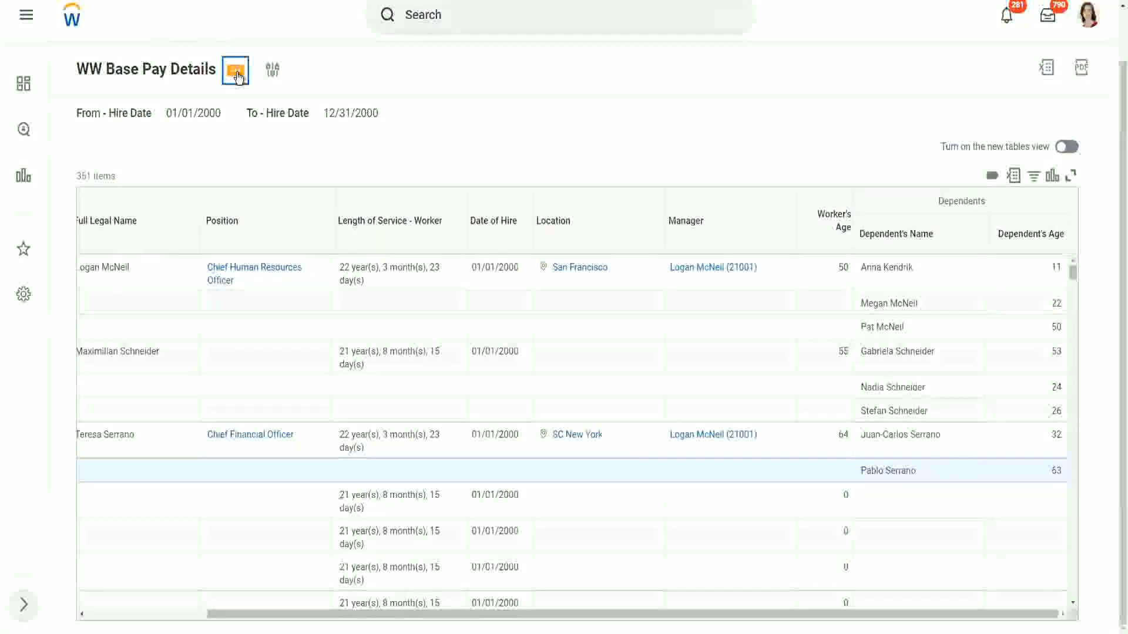
left_click(237, 73)
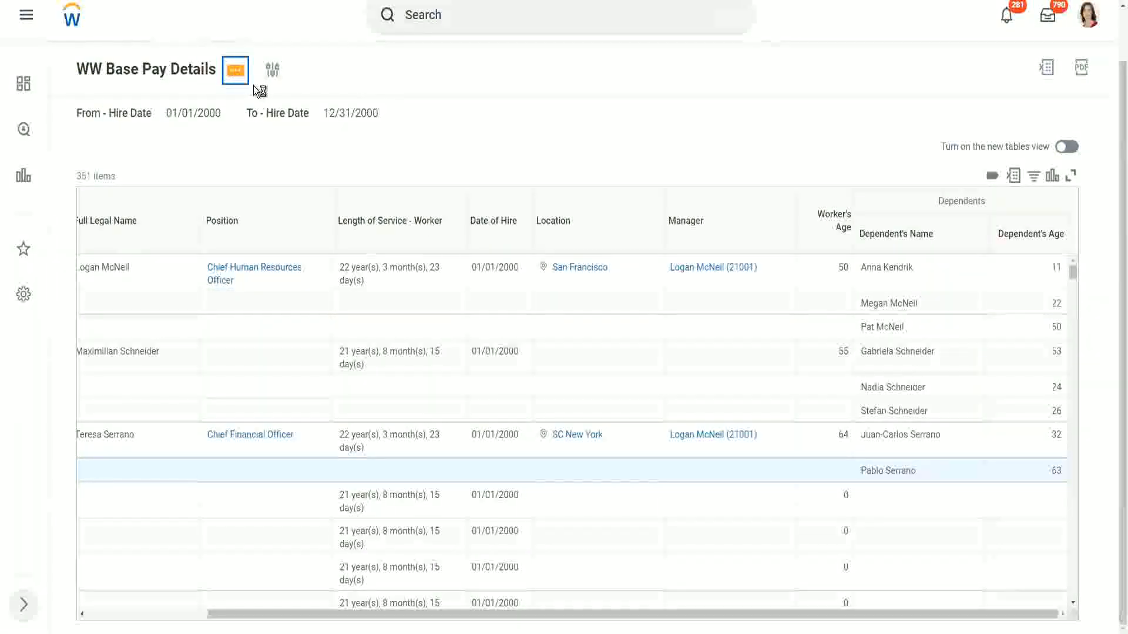
mouse_move(309, 132)
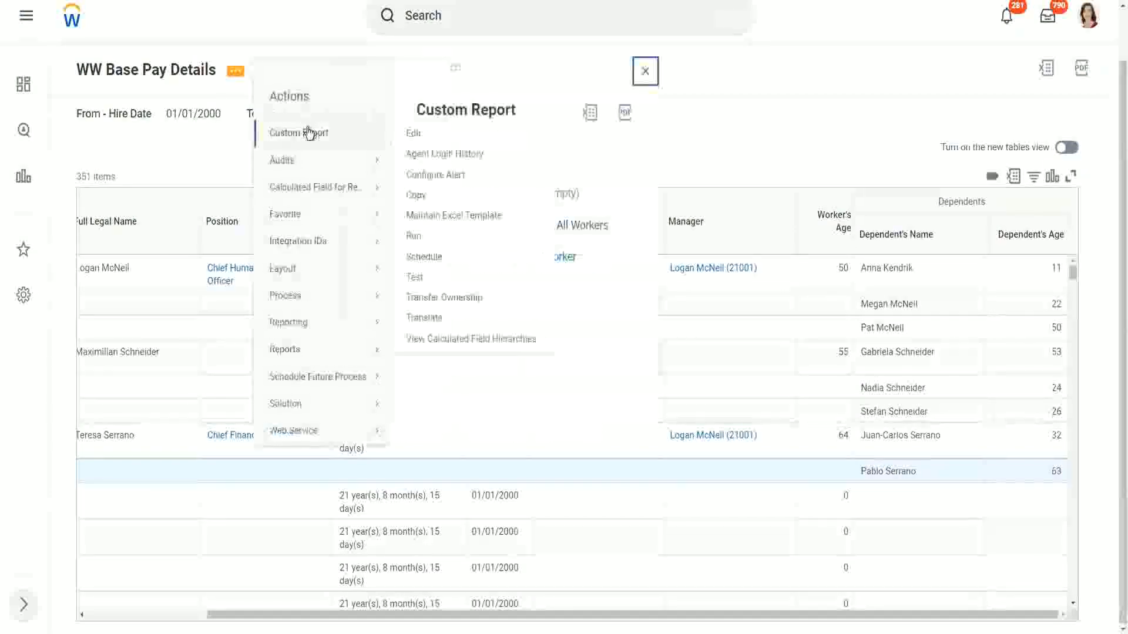
left_click(414, 134)
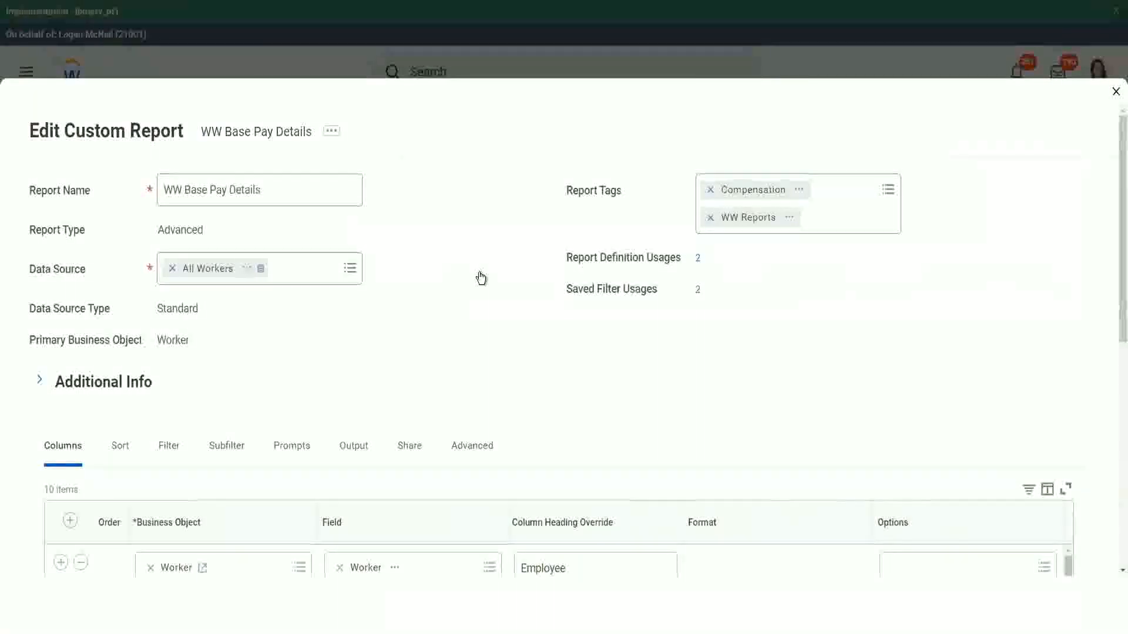
- Add a Worker column with the field "CF-WW-ESI-Eldest Dependent Child" below the Worker's Age row in the report columns
scroll(481, 278, "down", 5)
scroll(315, 425, "down", 3)
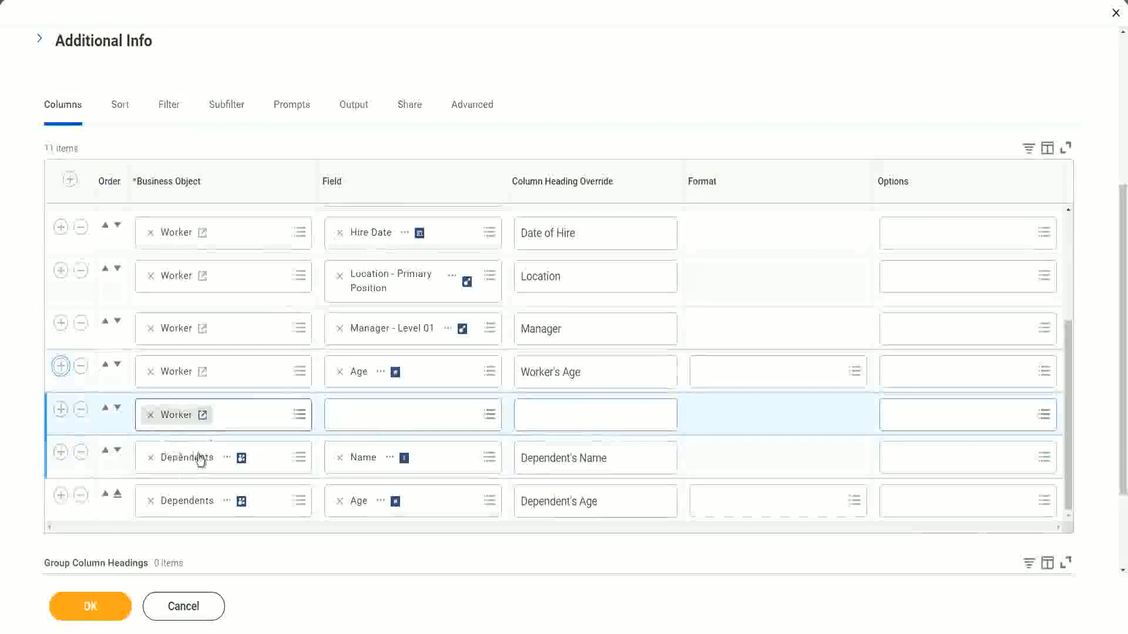
left_click(373, 409)
type("CF-WW-ESI-Eldest Dependent Child")
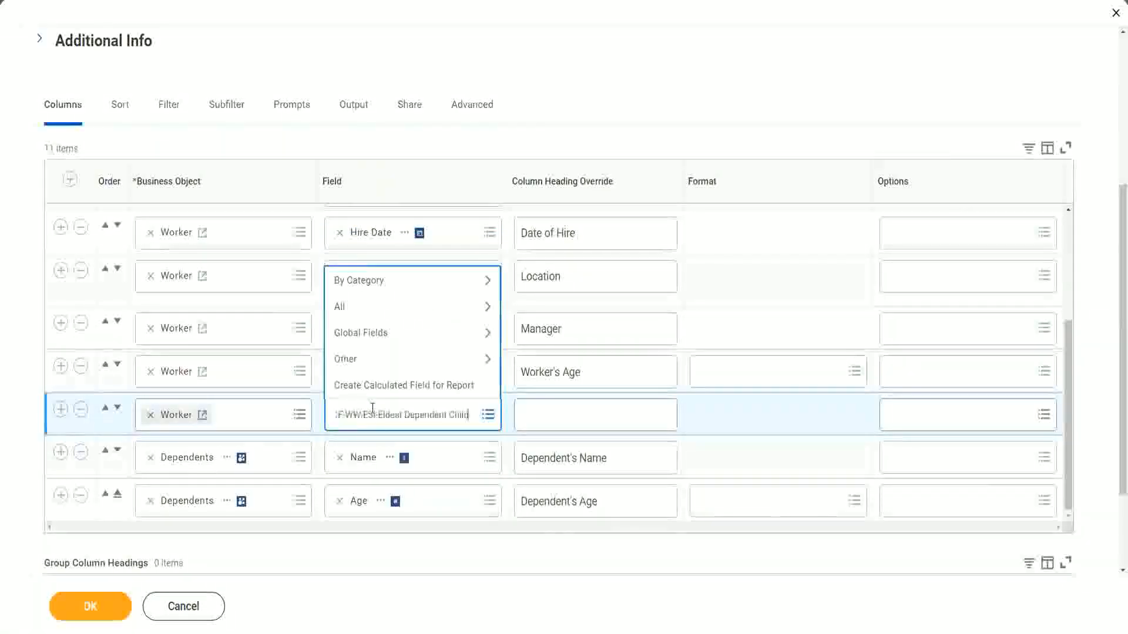
key("Return")
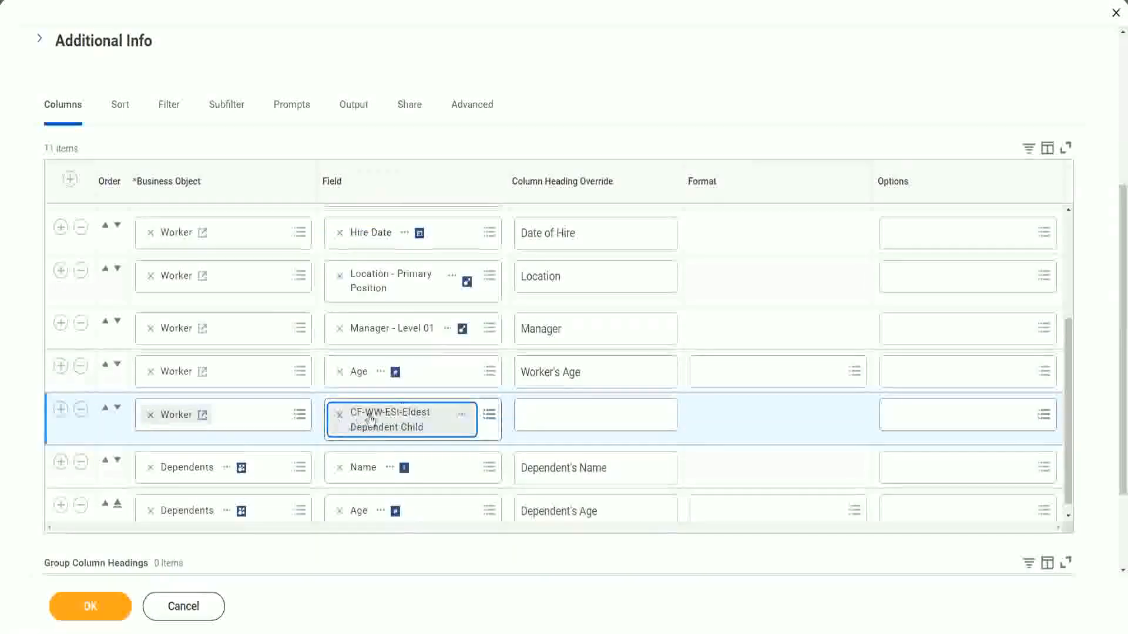
- Set the column heading override of the CF-WW-ESI-Eldest Dependent Child row to "Eldest Dependent Child" and save the report
left_click(544, 415)
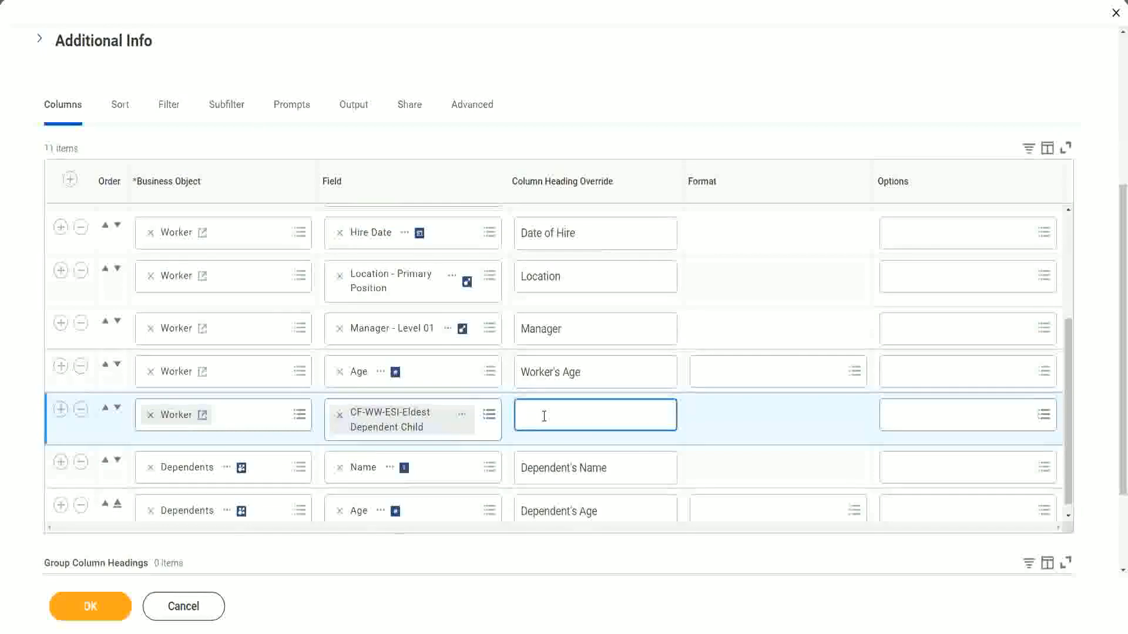
type("Eld")
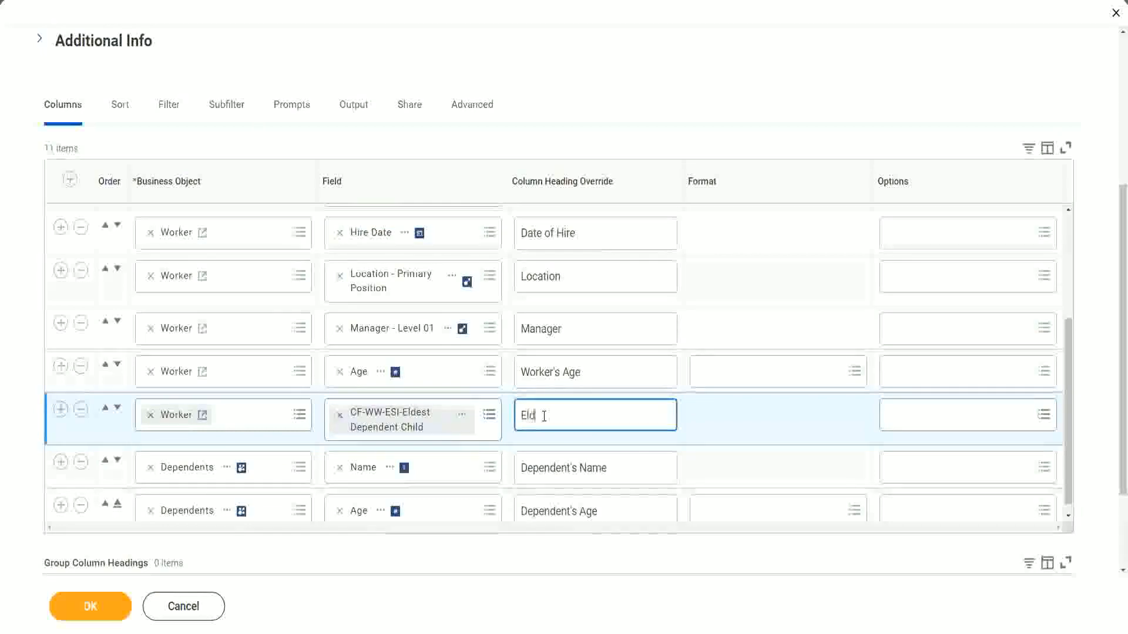
type("est De")
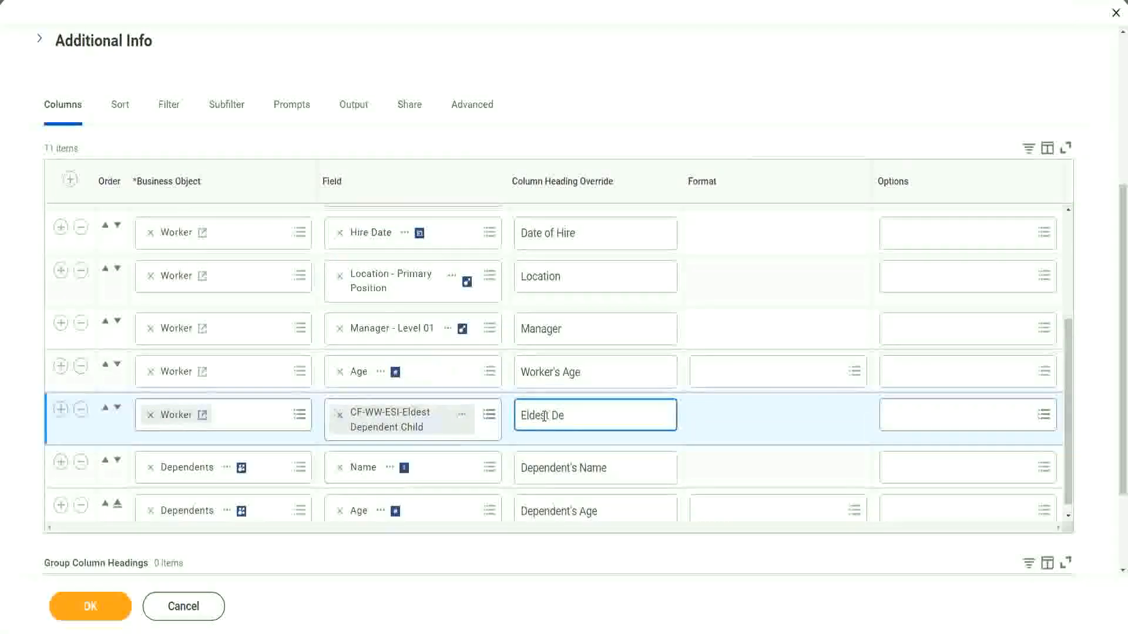
type("penden")
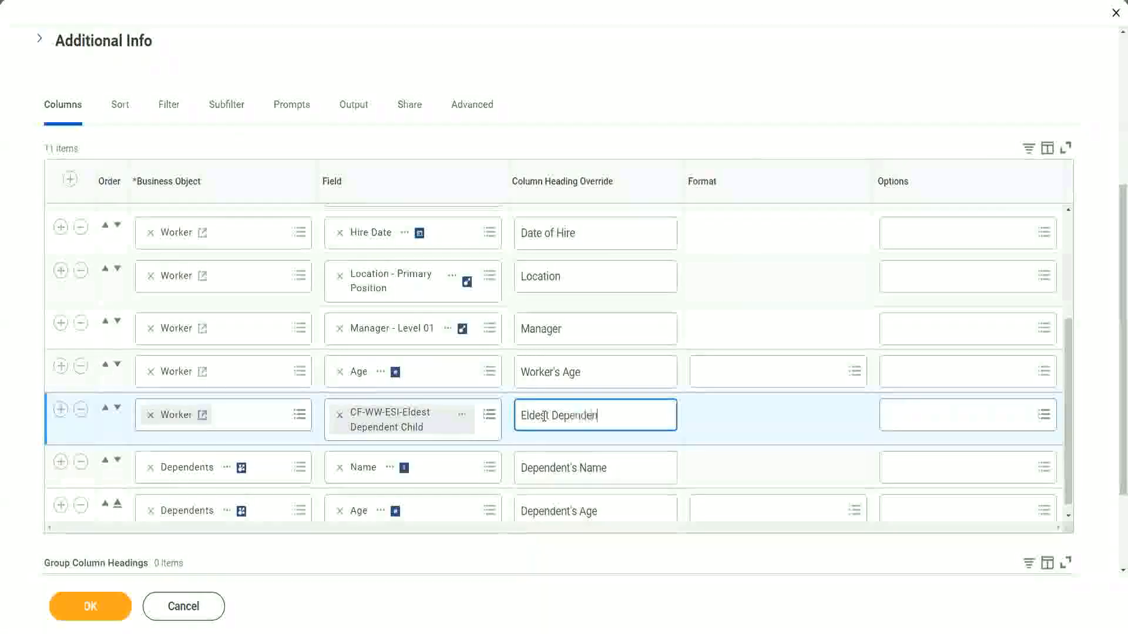
type("t Child")
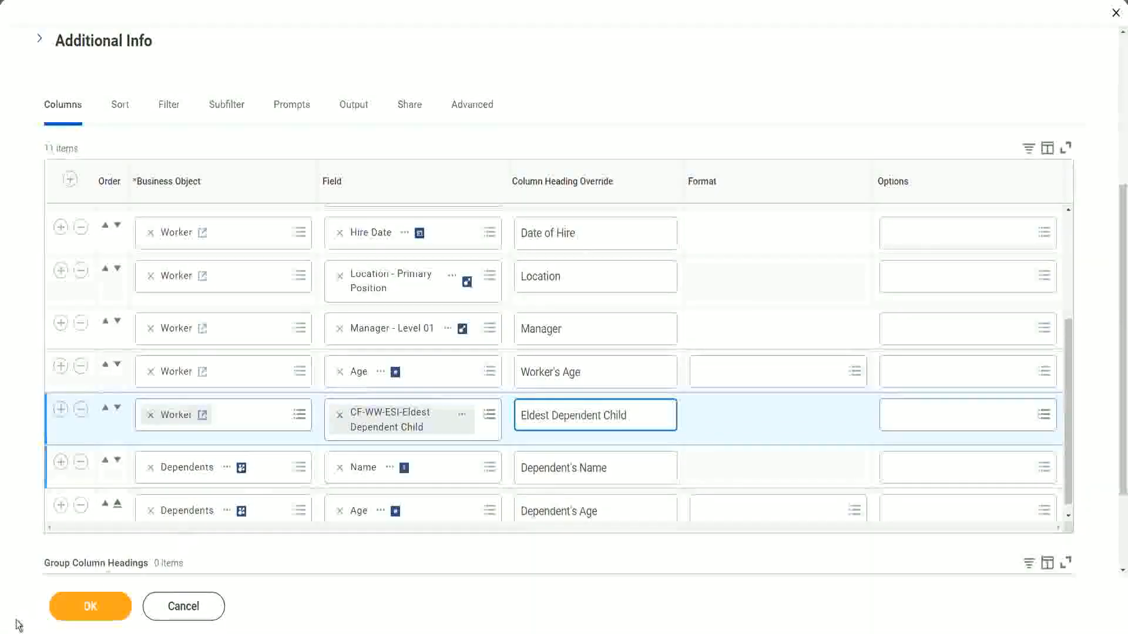
left_click(95, 611)
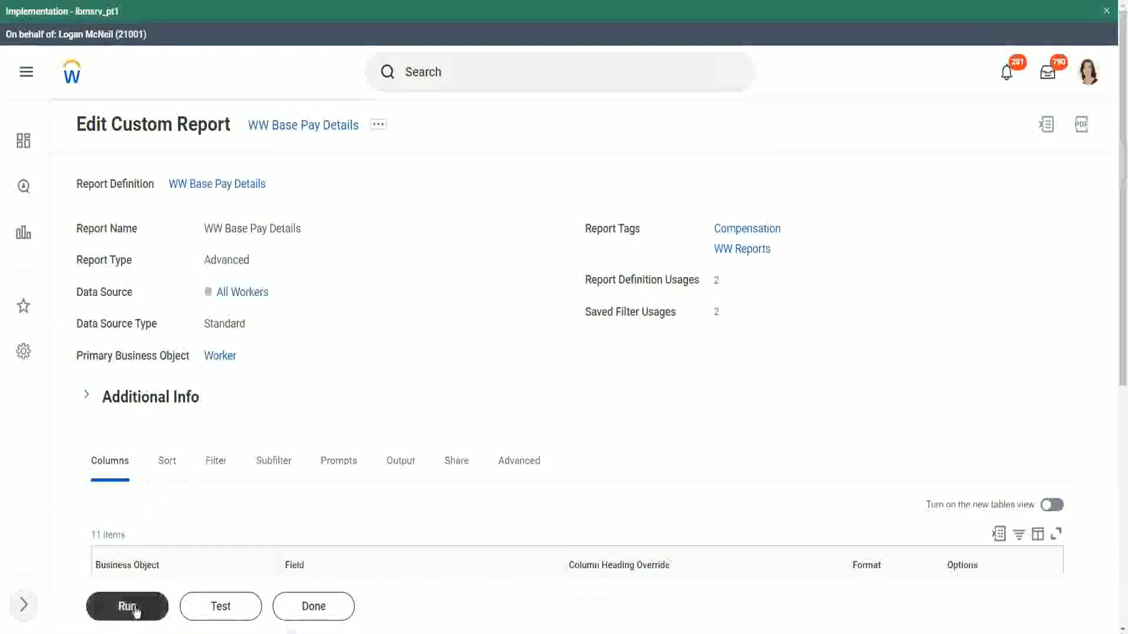
- Run the WW Base Pay Details report for hire dates from 01/01/2000 to 12/31/2000
left_click(141, 610)
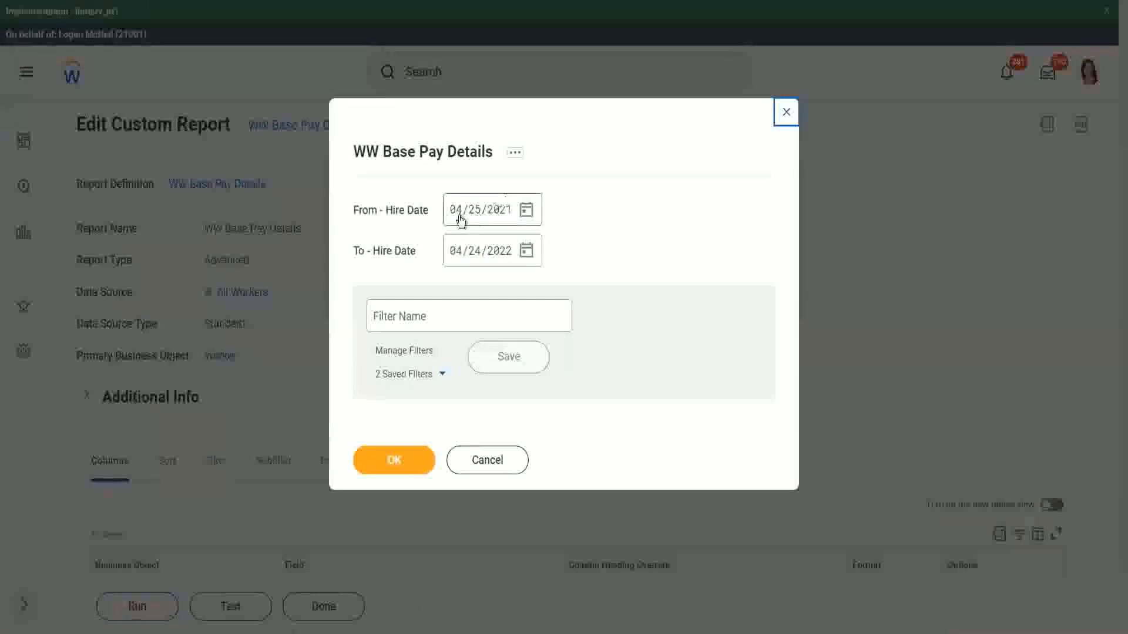
left_click(455, 218)
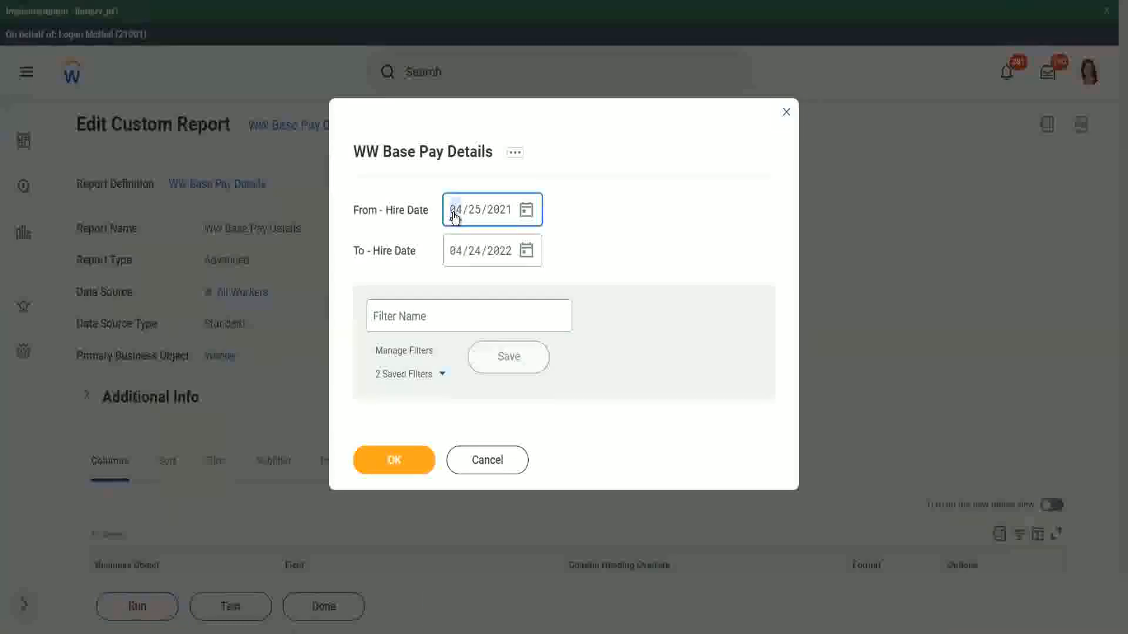
type("01012000")
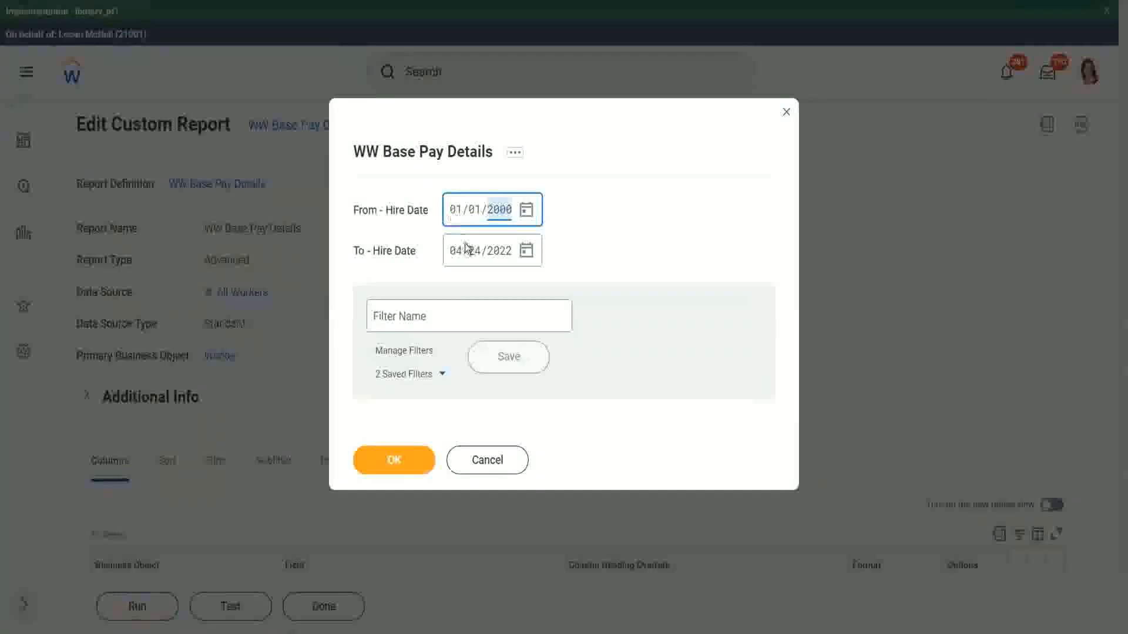
left_click(456, 260)
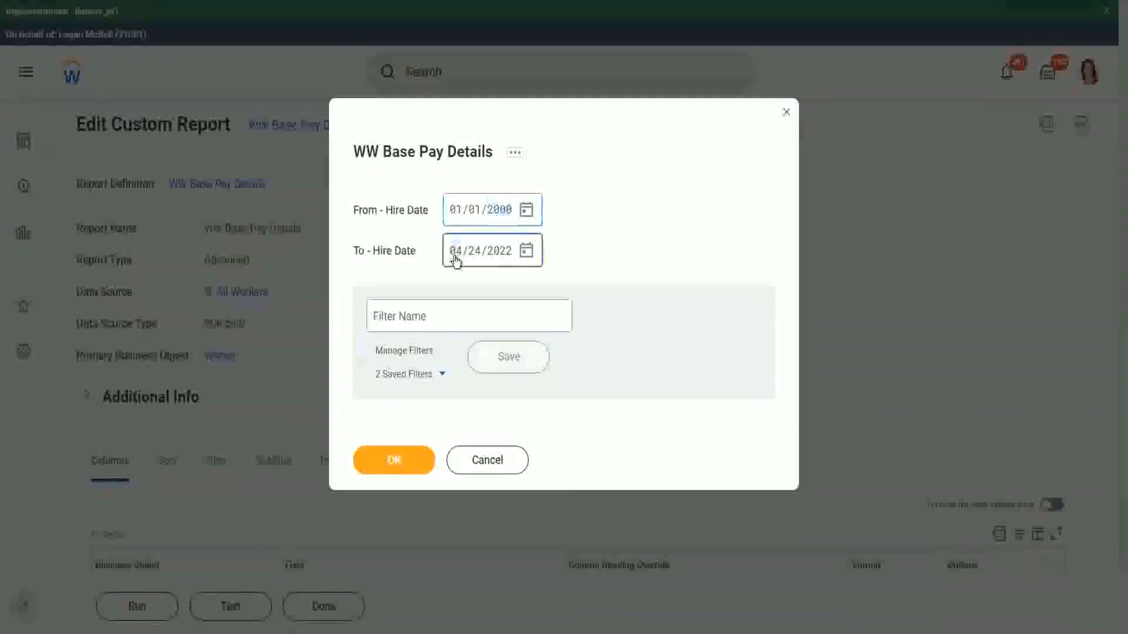
type("12/31/")
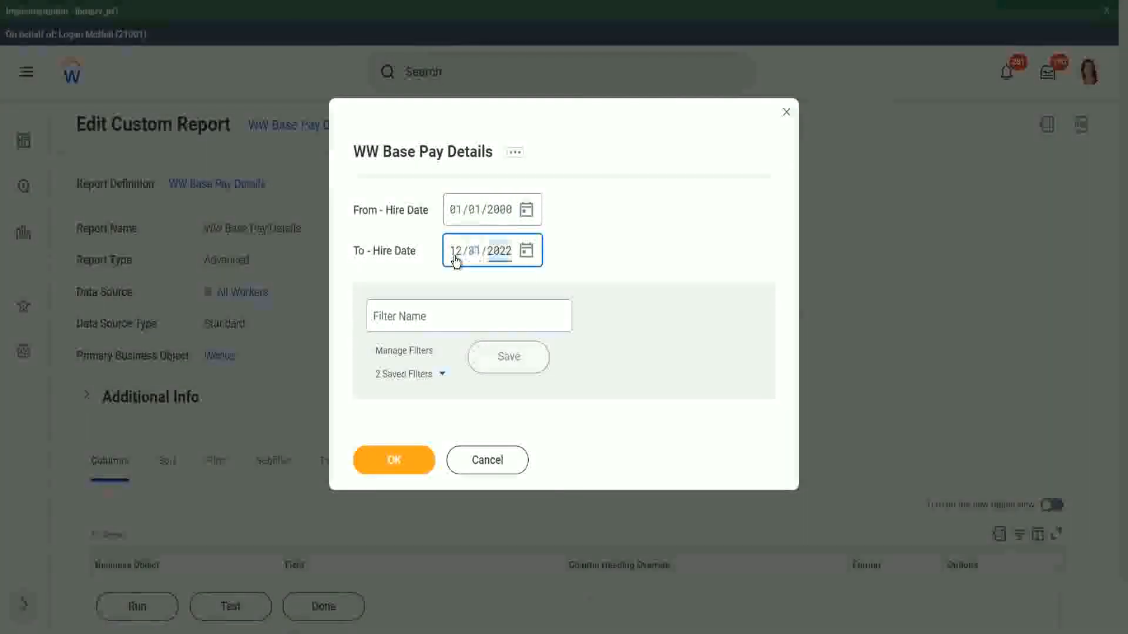
type("2000")
left_click(404, 459)
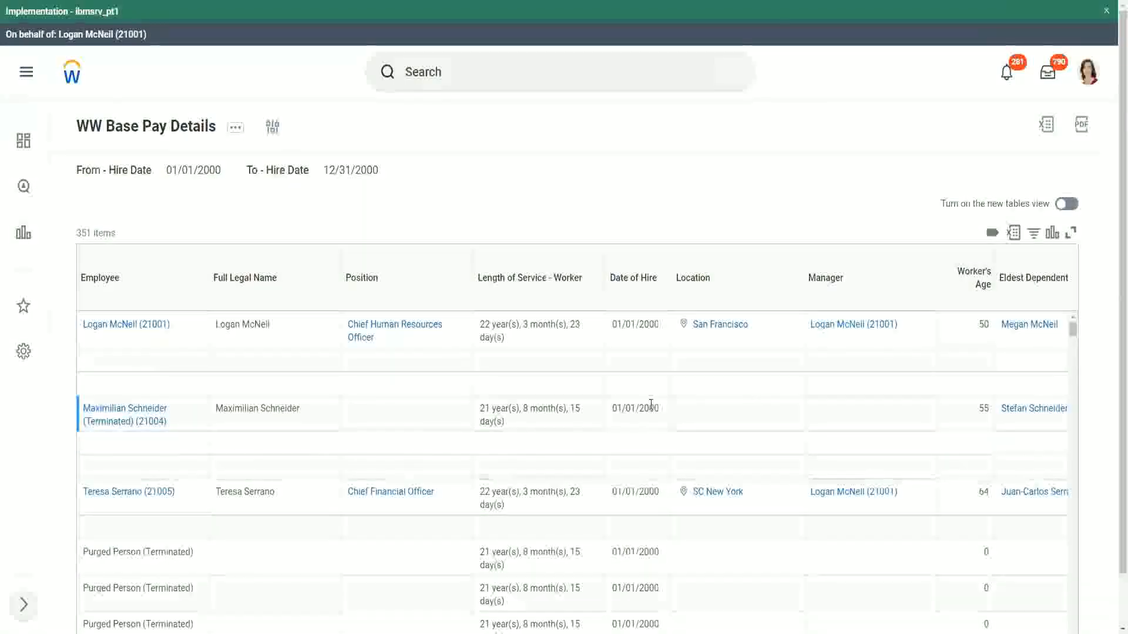
- Compare the Eldest Dependent Child value of the Chief Human Resources Officer with the names and ages of that worker's dependents
scroll(651, 407, "down", 1)
scroll(1022, 400, "up", 1)
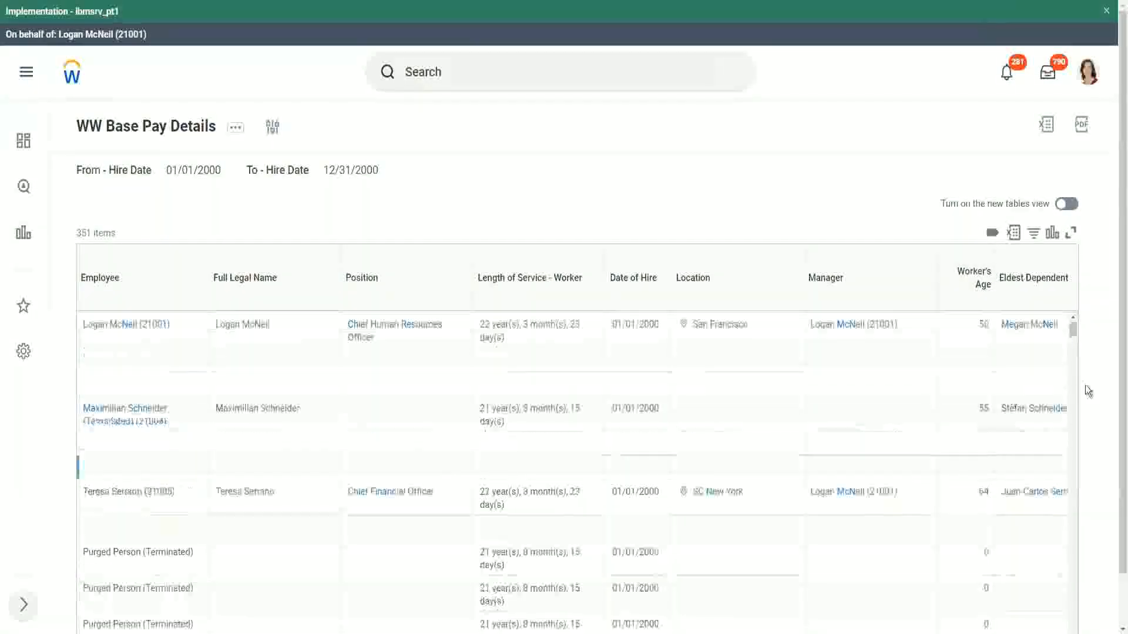
scroll(1115, 440, "down", 1)
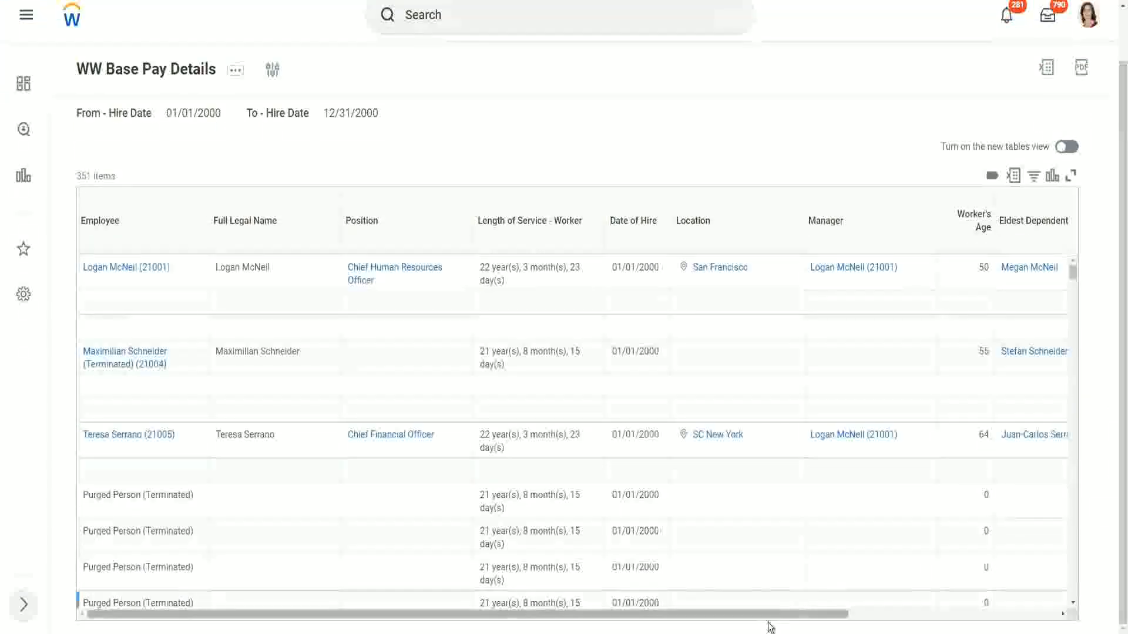
left_click_drag(786, 614, 1053, 628)
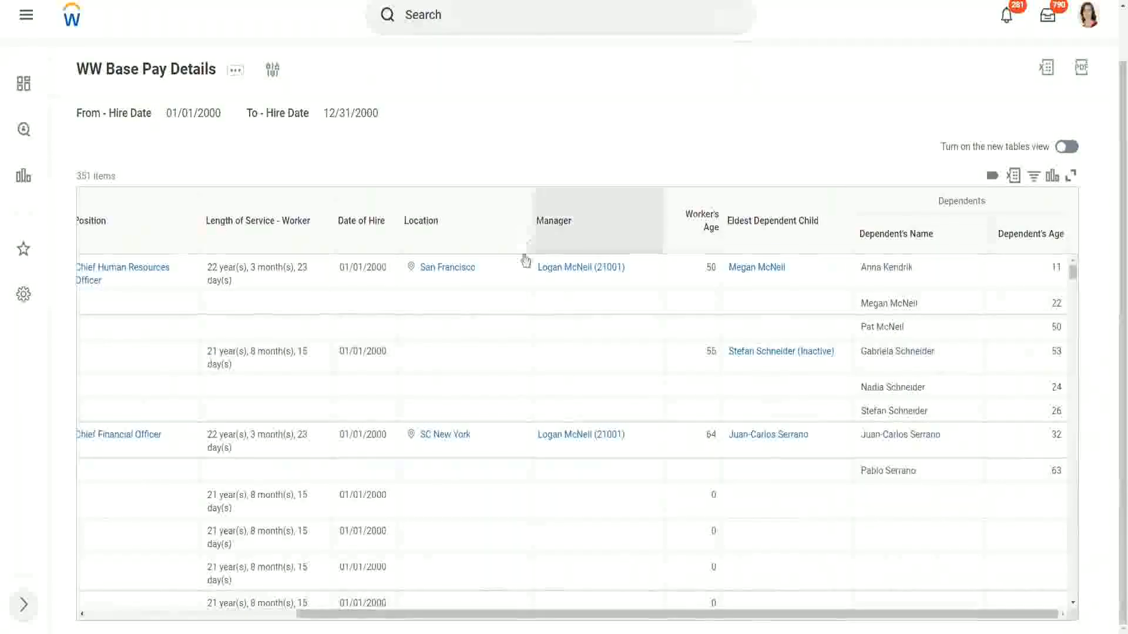
triple_click(863, 329)
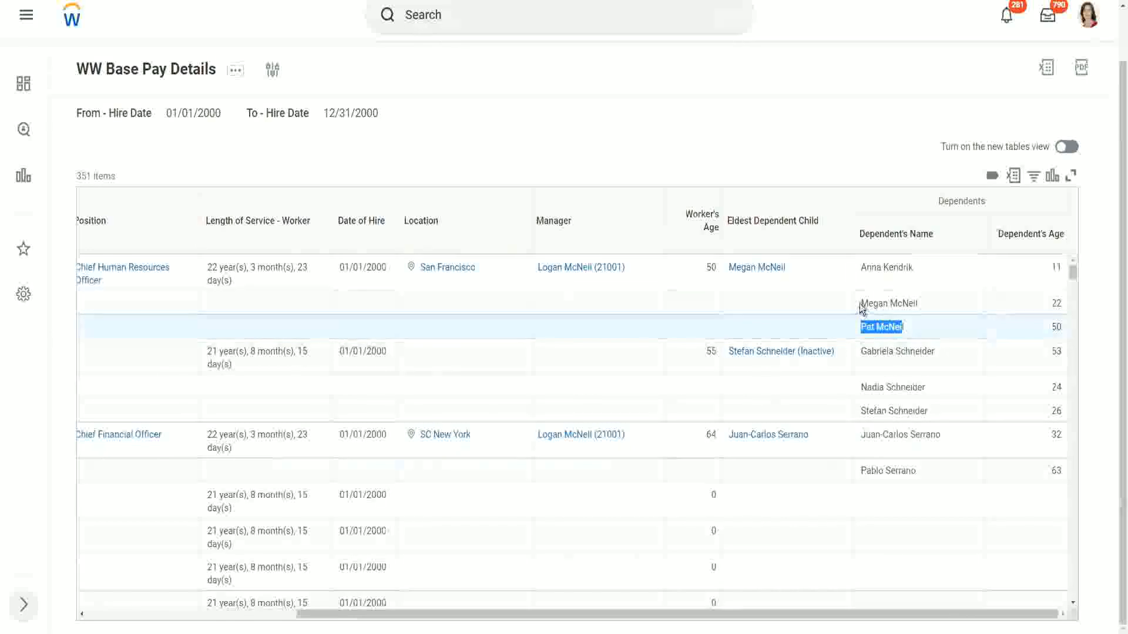
triple_click(920, 306)
triple_click(911, 273)
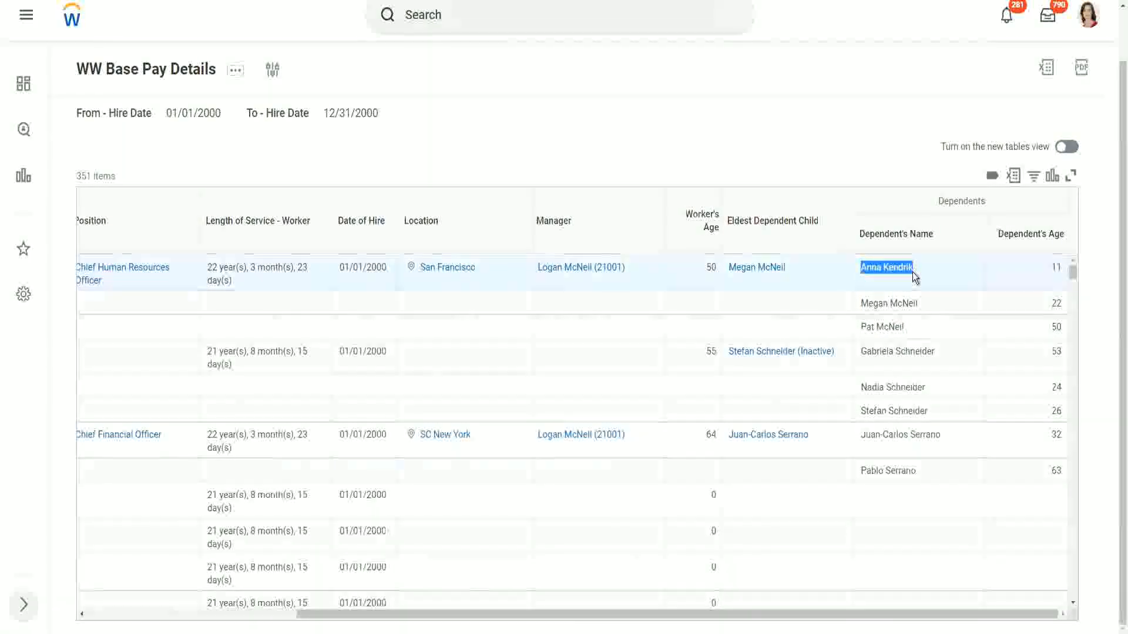
left_click(895, 263)
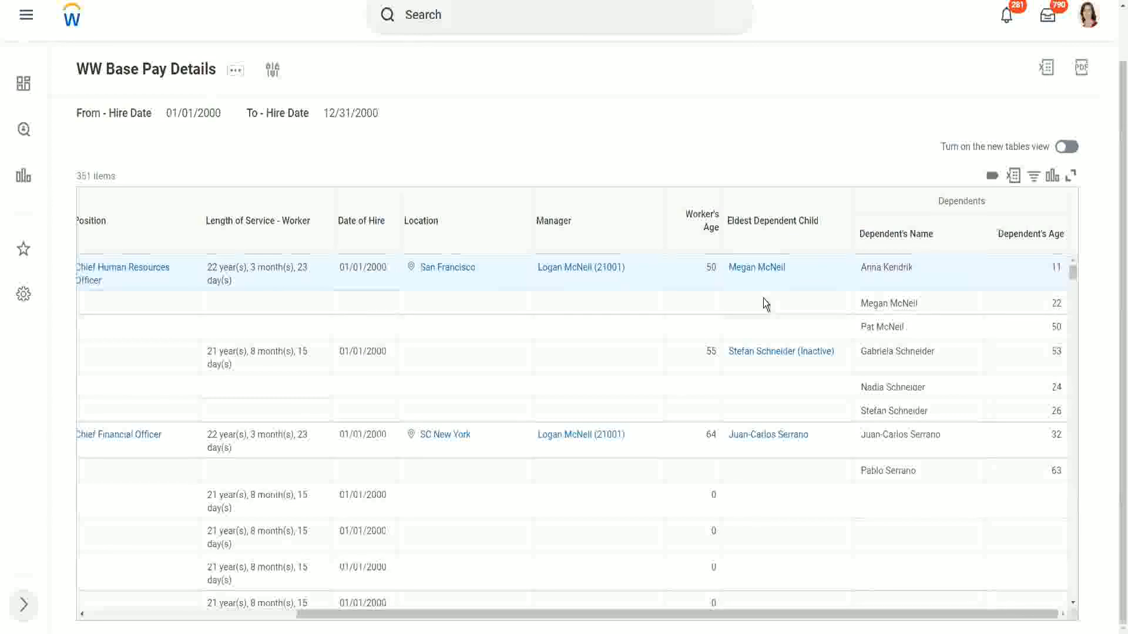
- Open the dependent record of the Chief Human Resources Officer's eldest child, check its relationship and age, and return to the report output
right_click(755, 268)
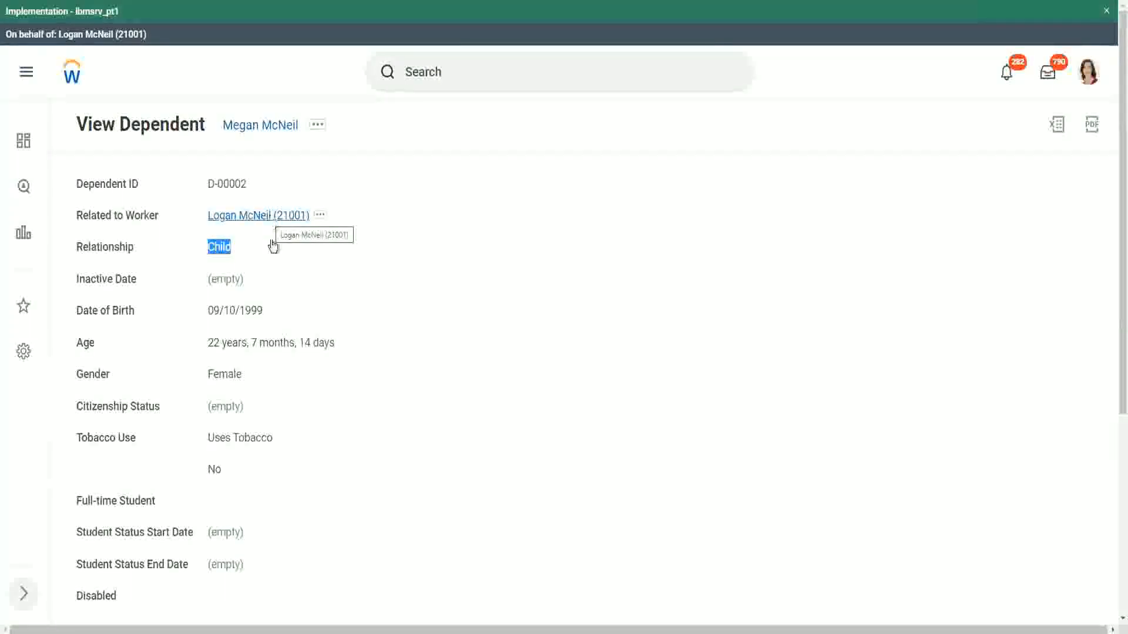
left_click(332, 339)
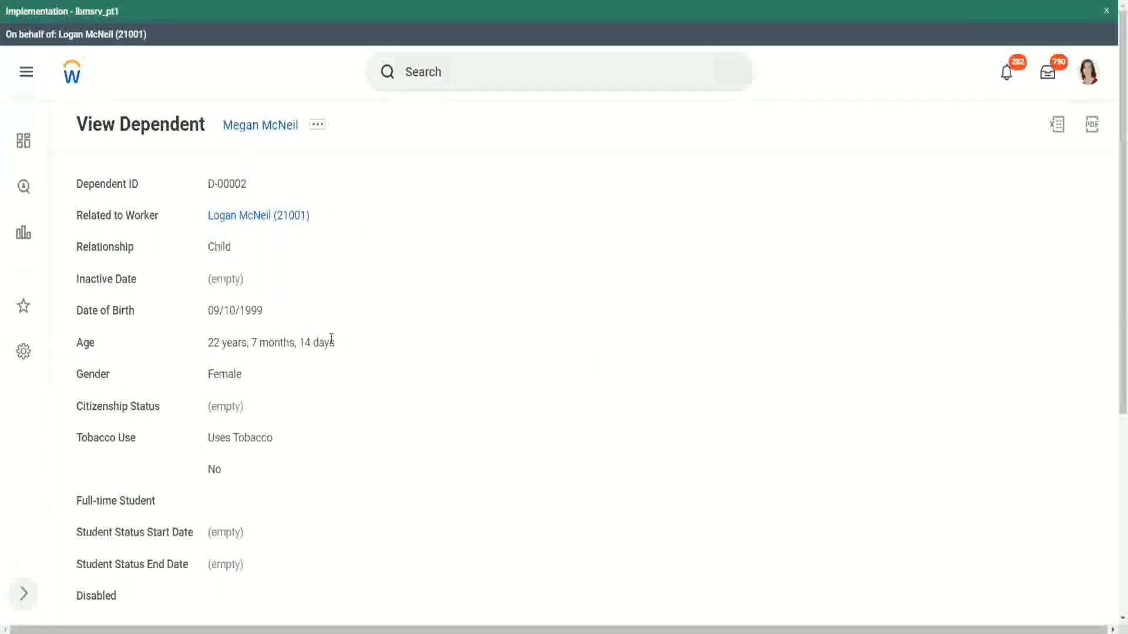
scroll(316, 384, "down", 3)
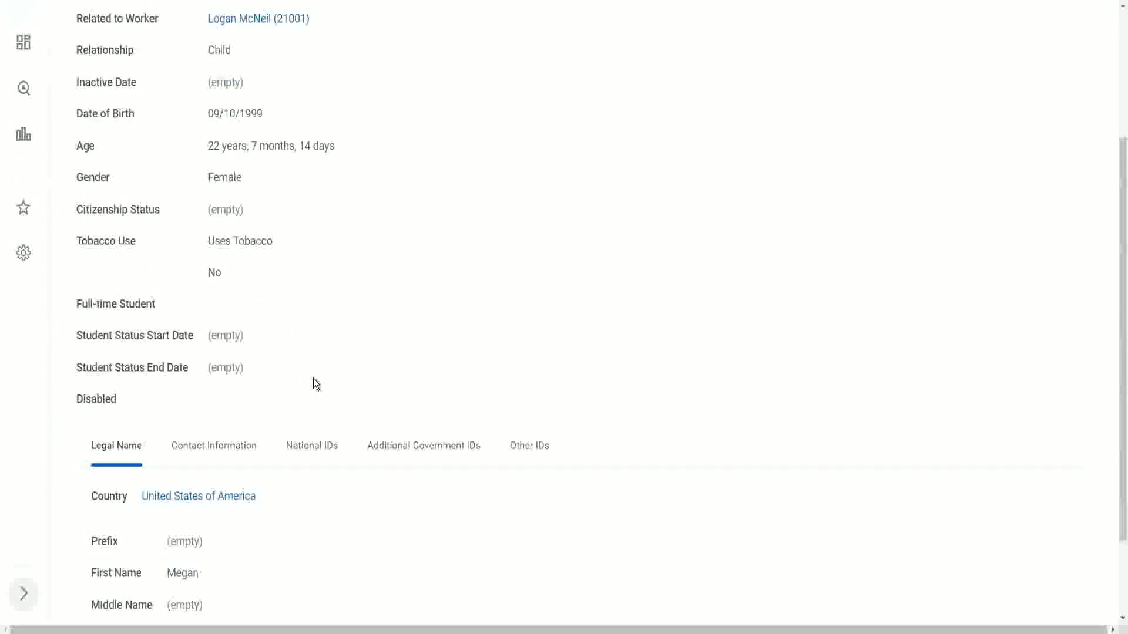
scroll(314, 383, "down", 2)
scroll(321, 155, "up", 5)
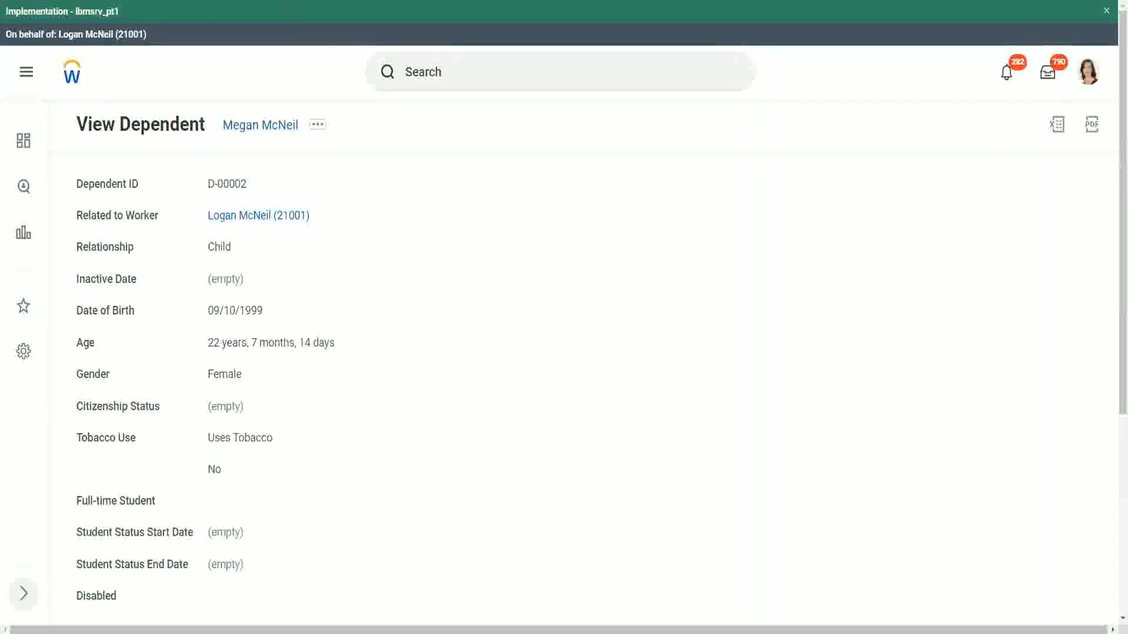
left_click(286, 2)
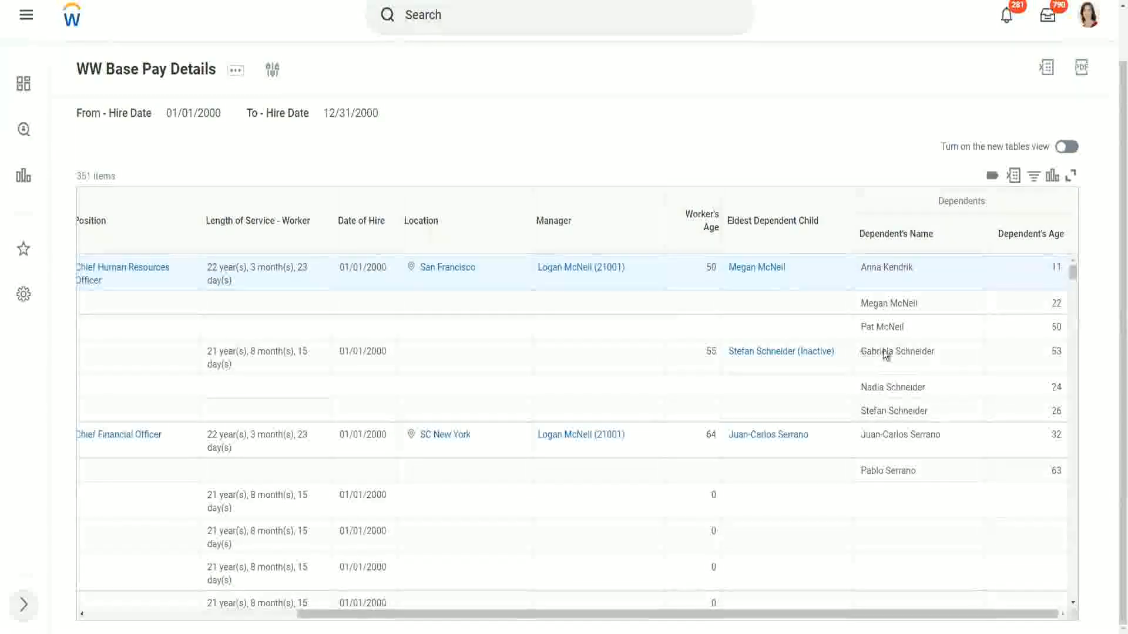
- Check the Eldest Dependent Child values of the other workers in the report against their listed dependents and ages
left_click_drag(861, 352, 936, 351)
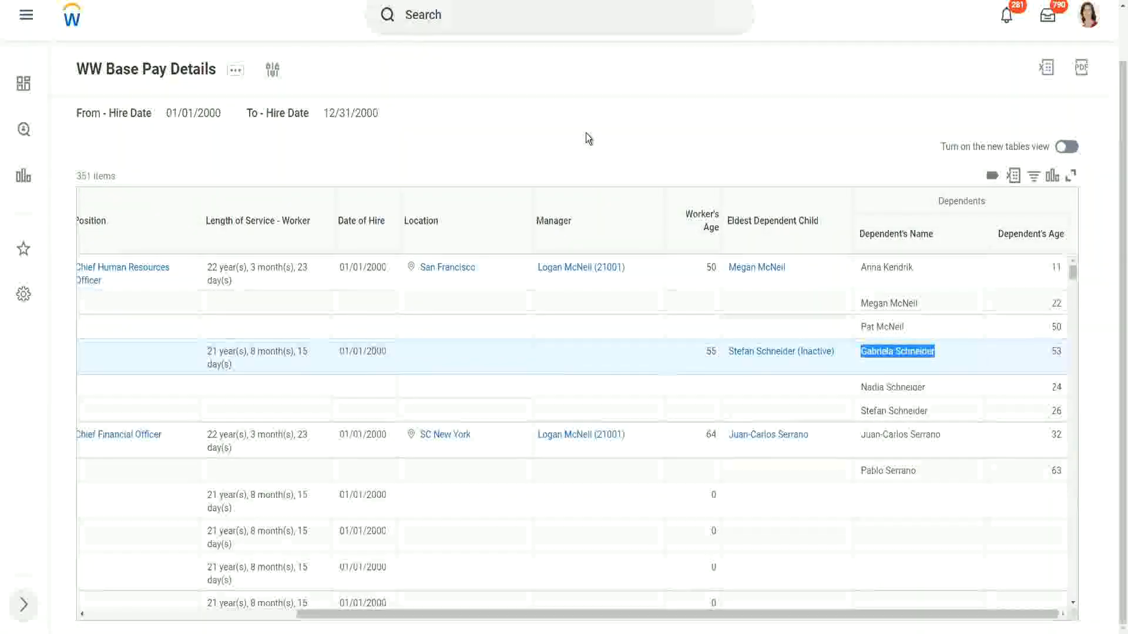
left_click(568, 142)
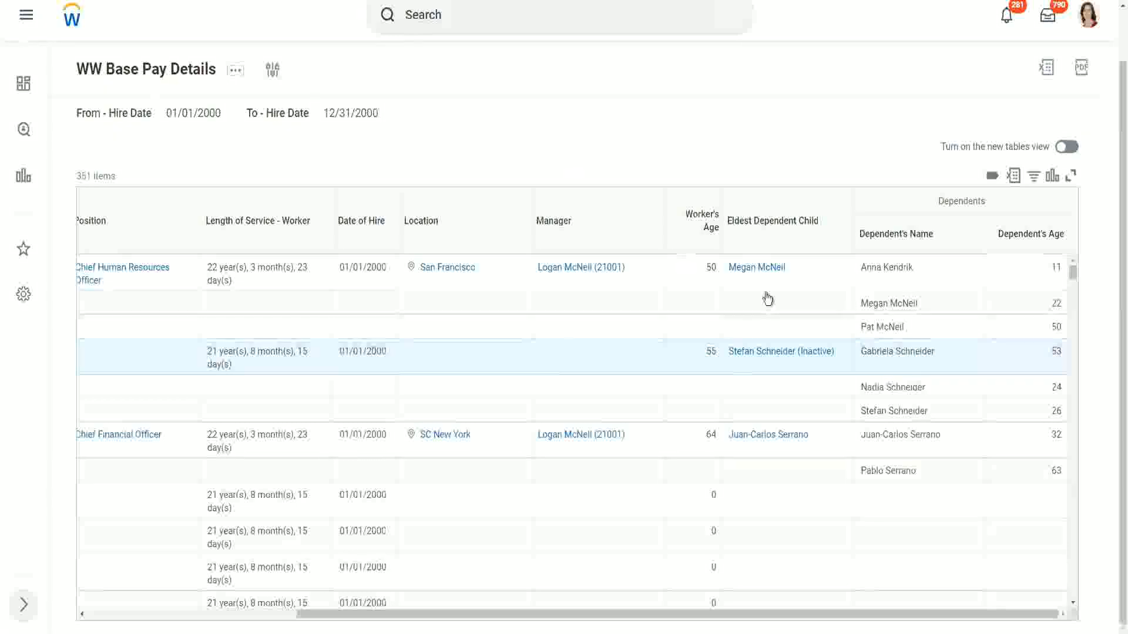
scroll(897, 417, "down", 3)
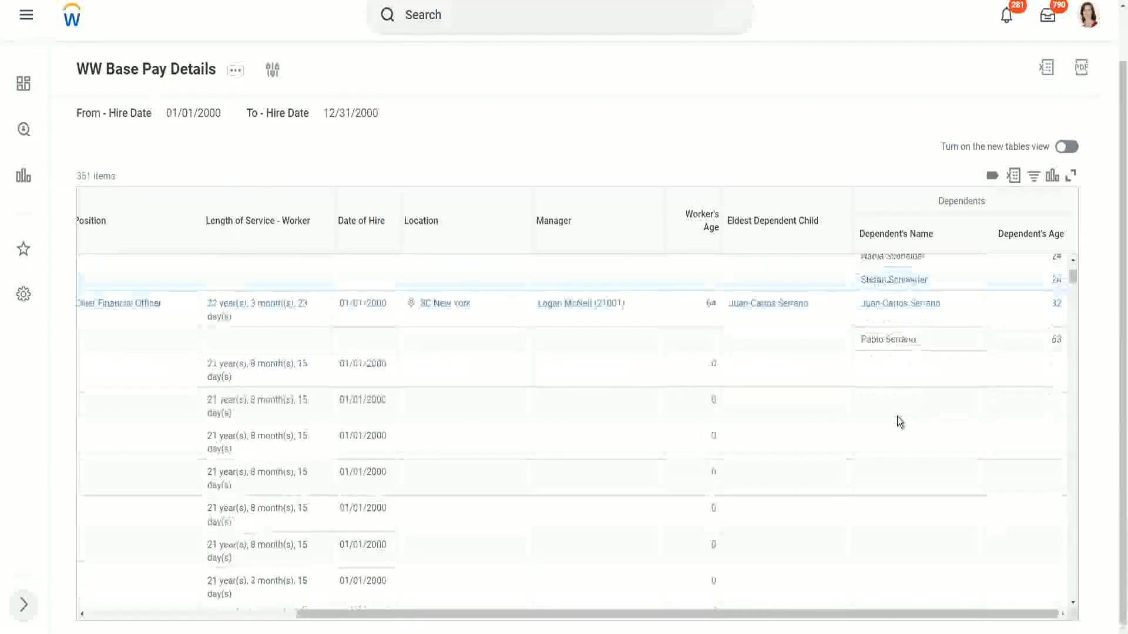
scroll(897, 417, "up", 3)
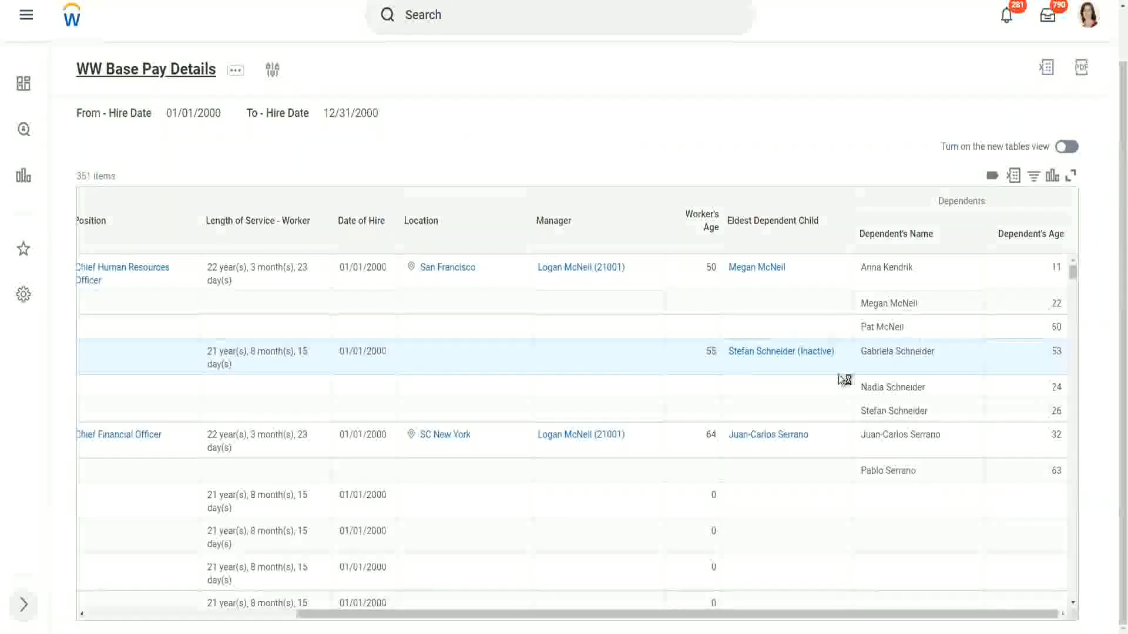
scroll(758, 482, "down", 3)
scroll(787, 452, "down", 2)
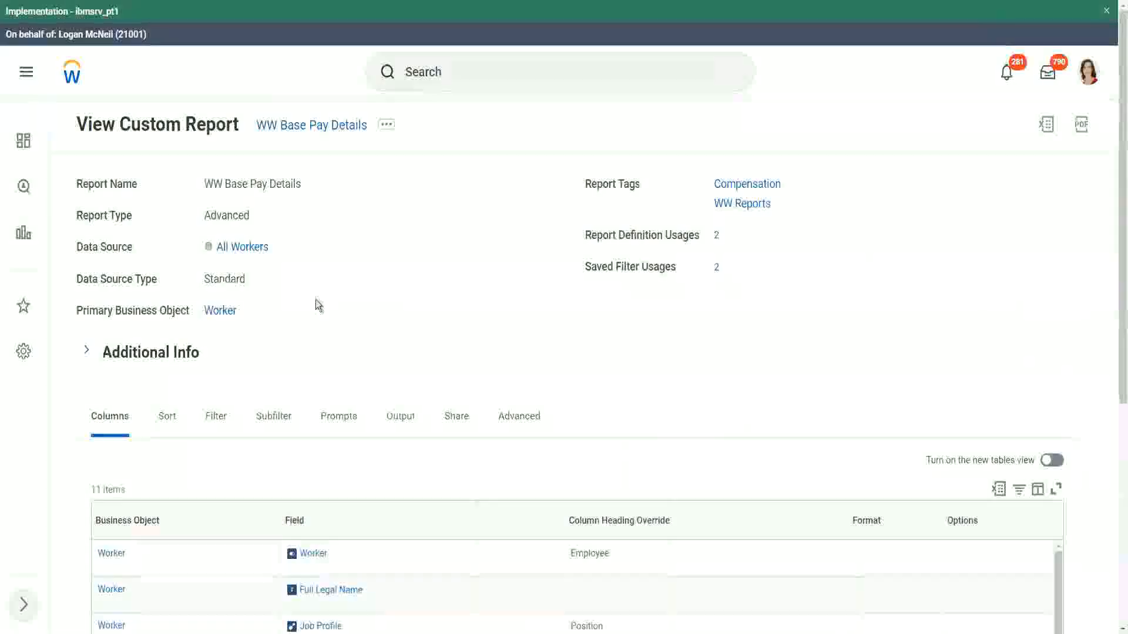
- Open the WW Base Pay Details custom report for editing from its definition and look through its column rows
left_click(388, 127)
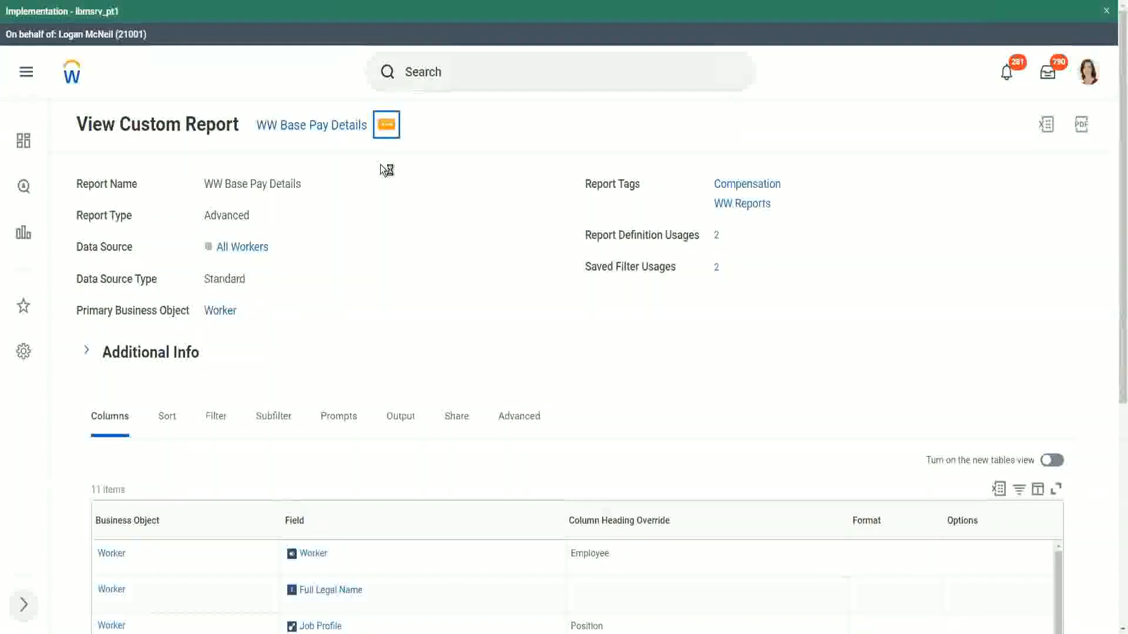
mouse_move(451, 194)
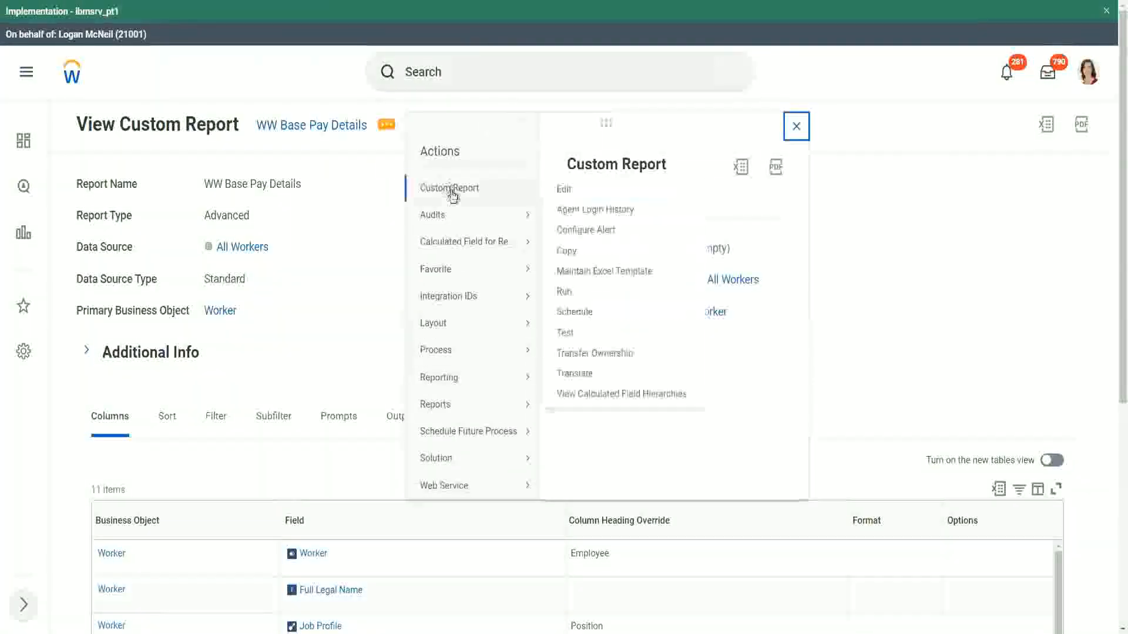
left_click(567, 189)
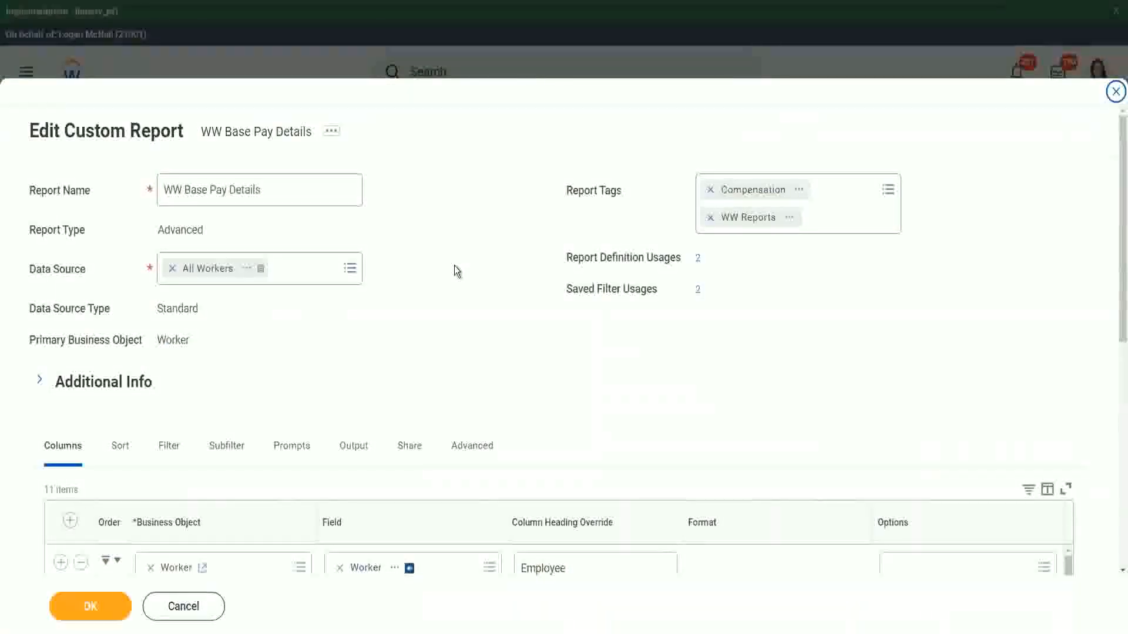
scroll(456, 270, "down", 3)
scroll(456, 270, "down", 1)
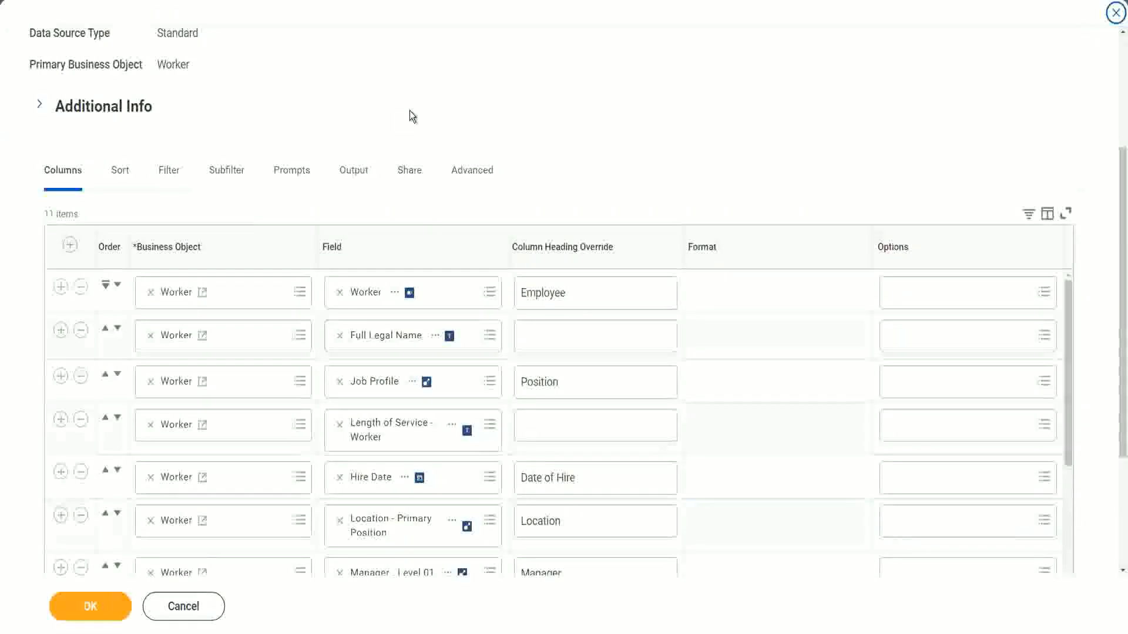
scroll(410, 111, "down", 3)
scroll(541, 263, "down", 3)
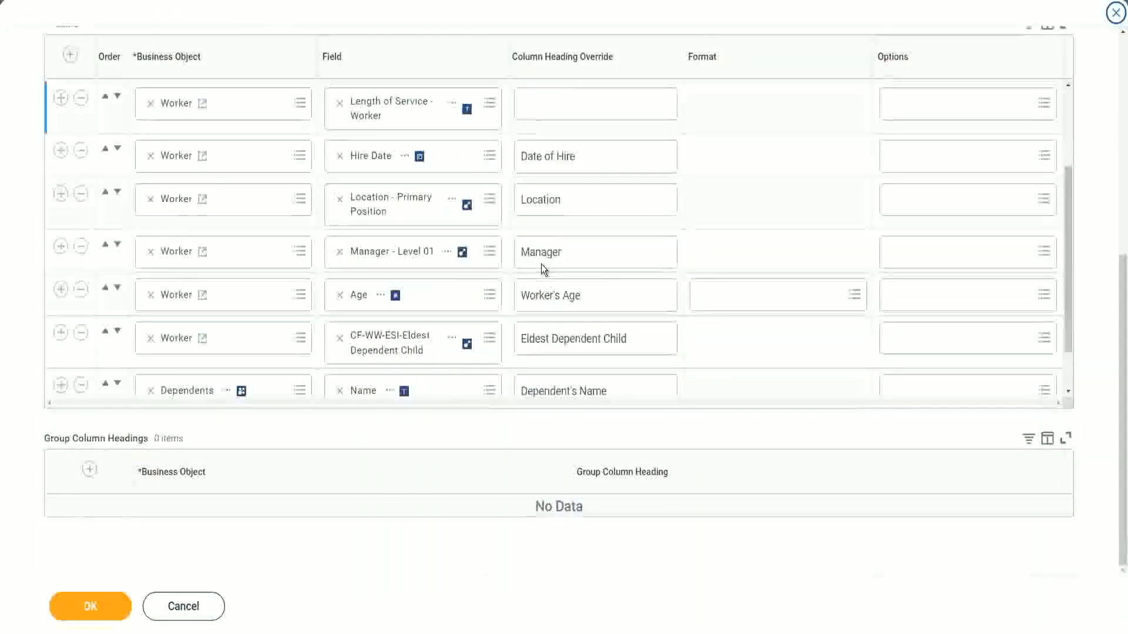
scroll(541, 263, "down", 1)
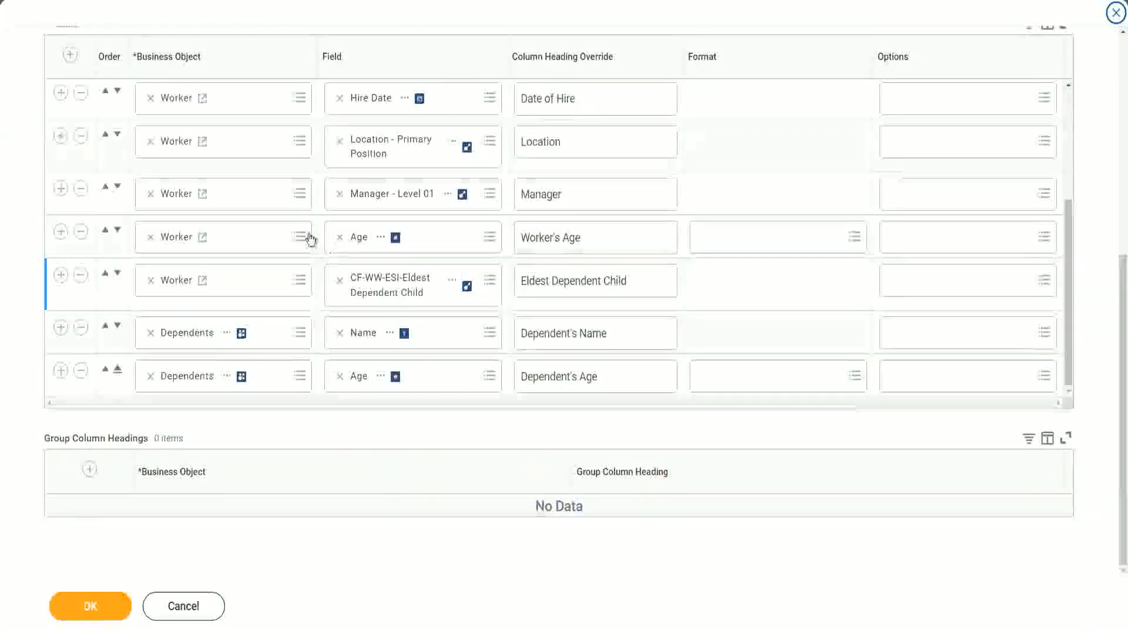
scroll(294, 189, "up", 4)
scroll(170, 153, "up", 3)
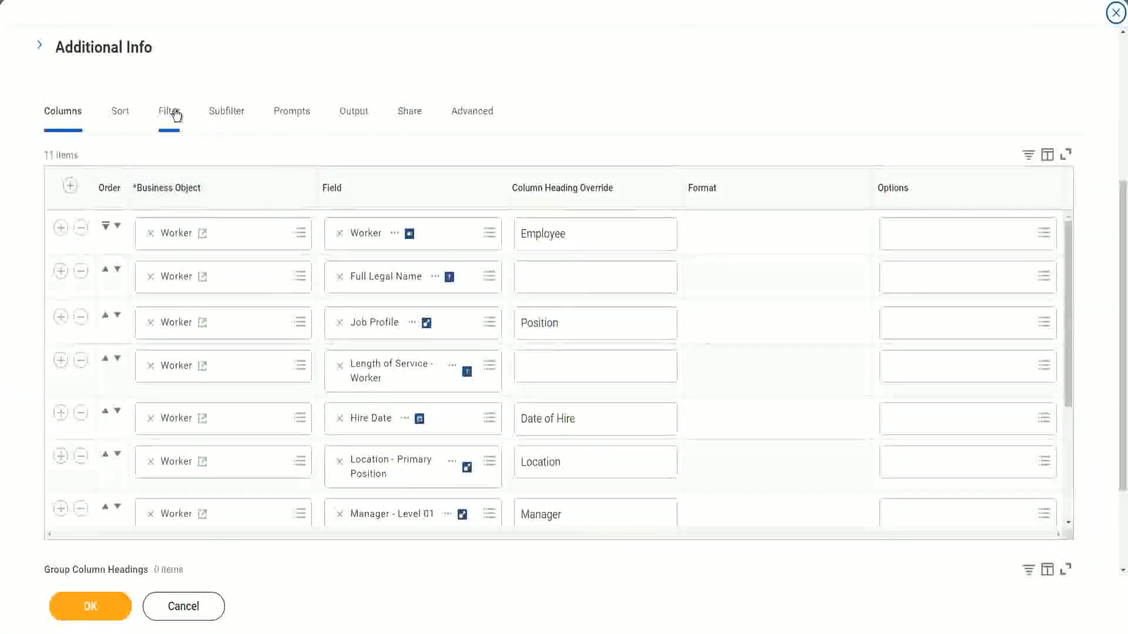
- Insert an instance filter condition below the Employee condition, using the report field CF-WW-ESI-Eldest Dependent Child
left_click(173, 111)
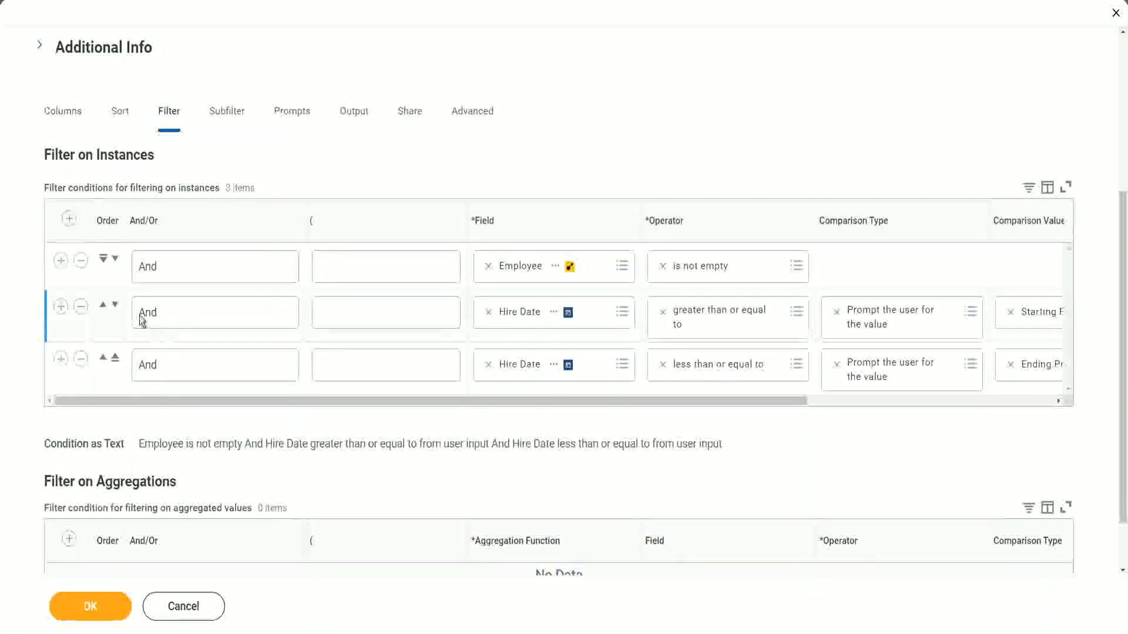
left_click(61, 260)
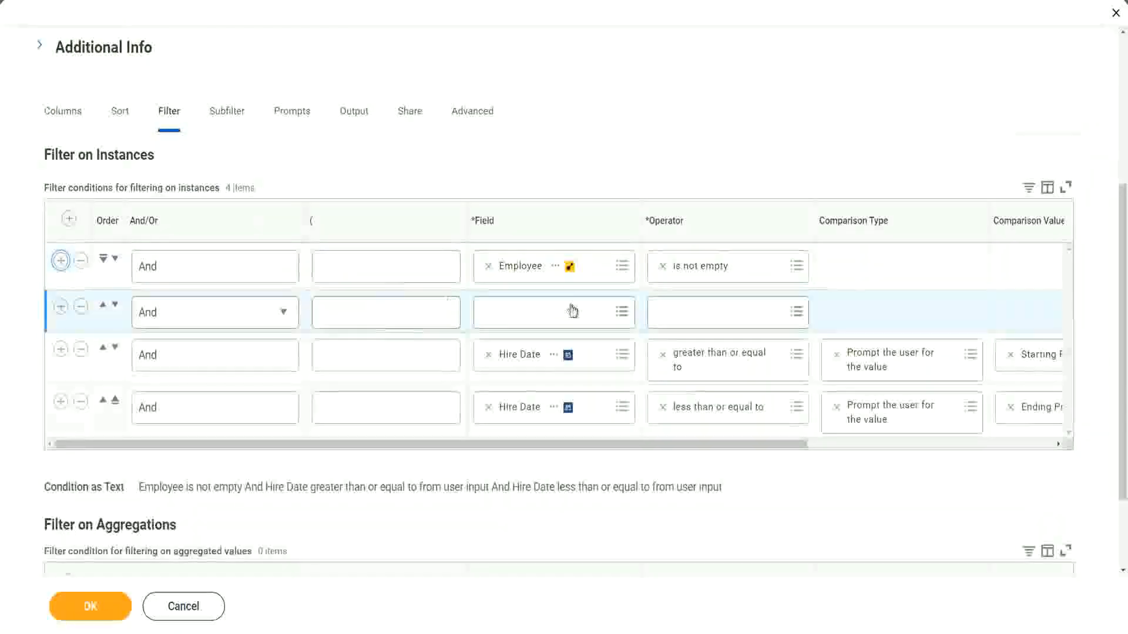
left_click(571, 306)
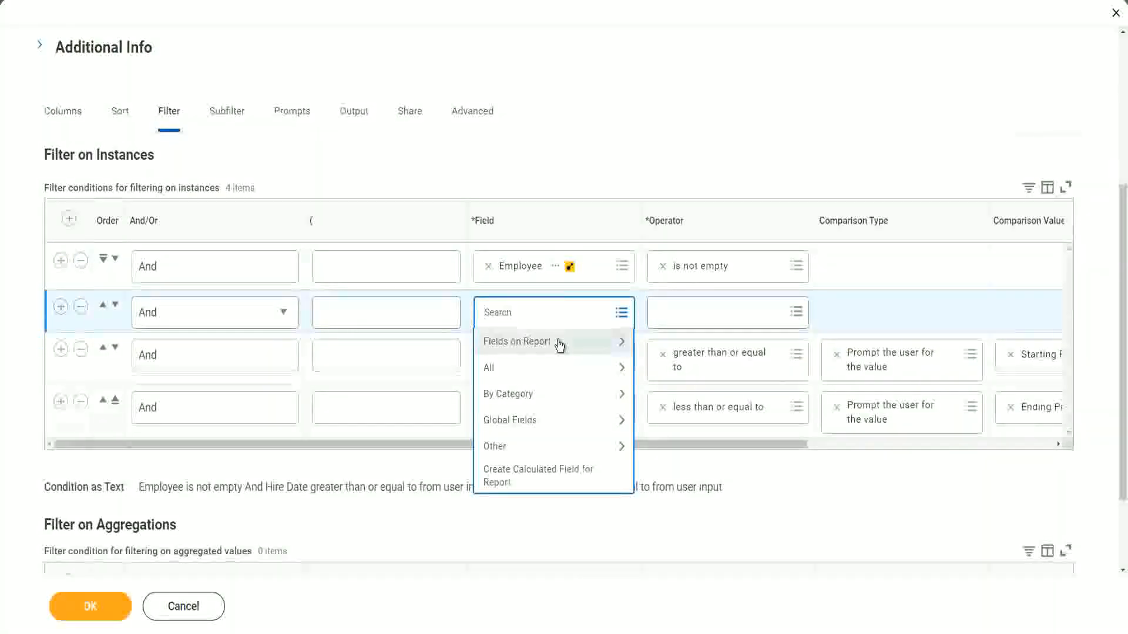
left_click(559, 345)
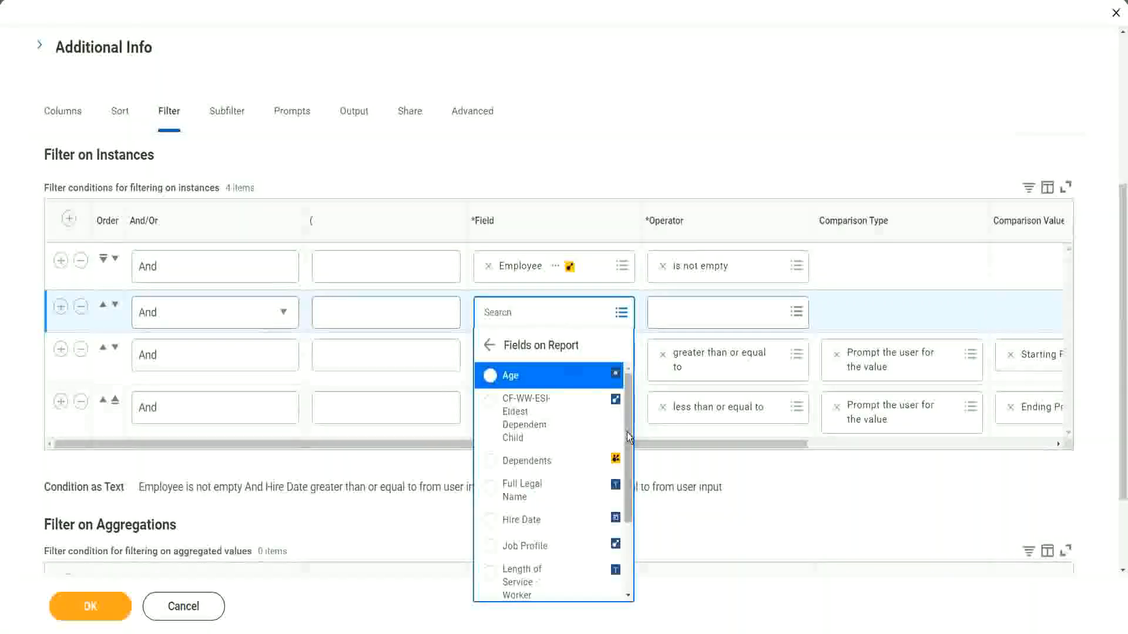
mouse_move(627, 432)
left_mouse_down()
mouse_move(629, 522)
mouse_move(629, 429)
left_mouse_up()
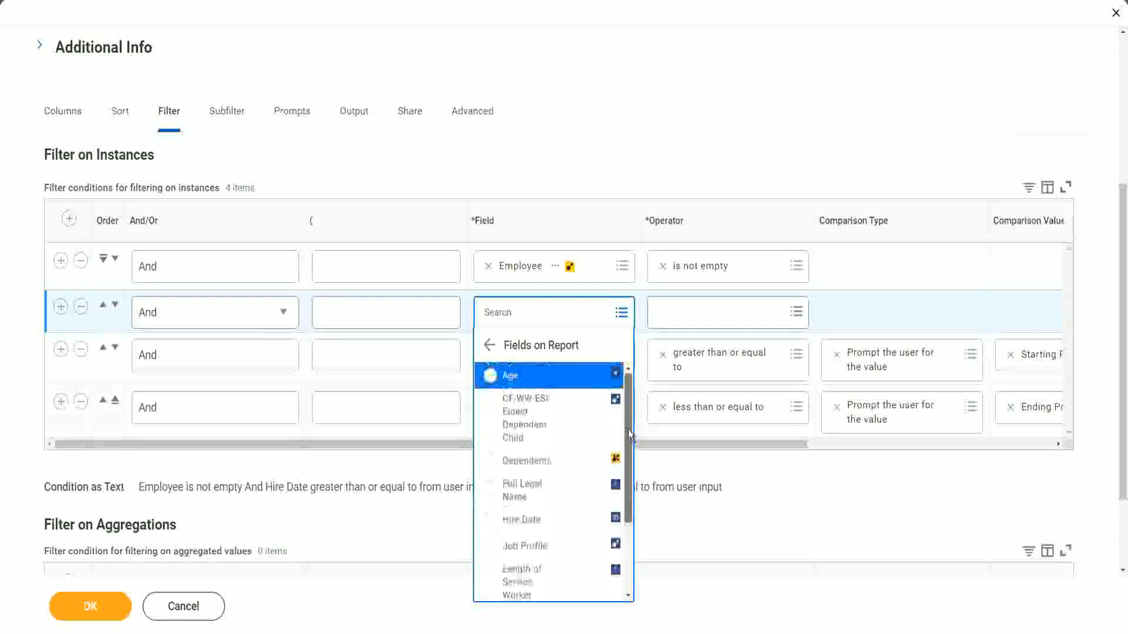
left_click(522, 430)
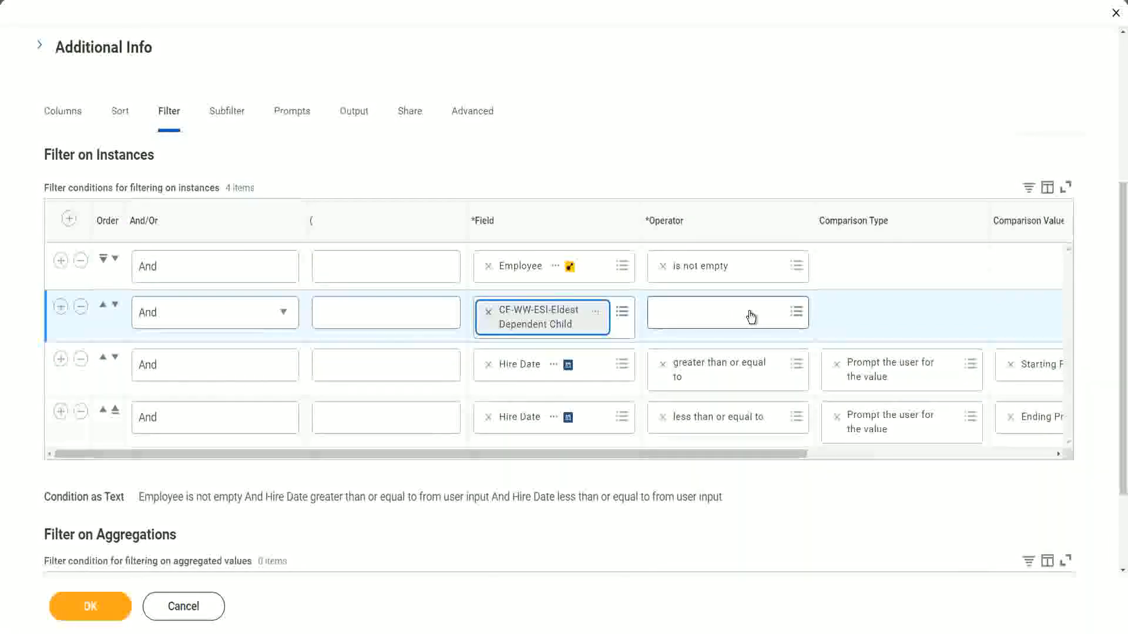
- Set the Eldest Dependent Child condition's operator to is not empty and save the report
left_click(750, 317)
left_click(725, 345)
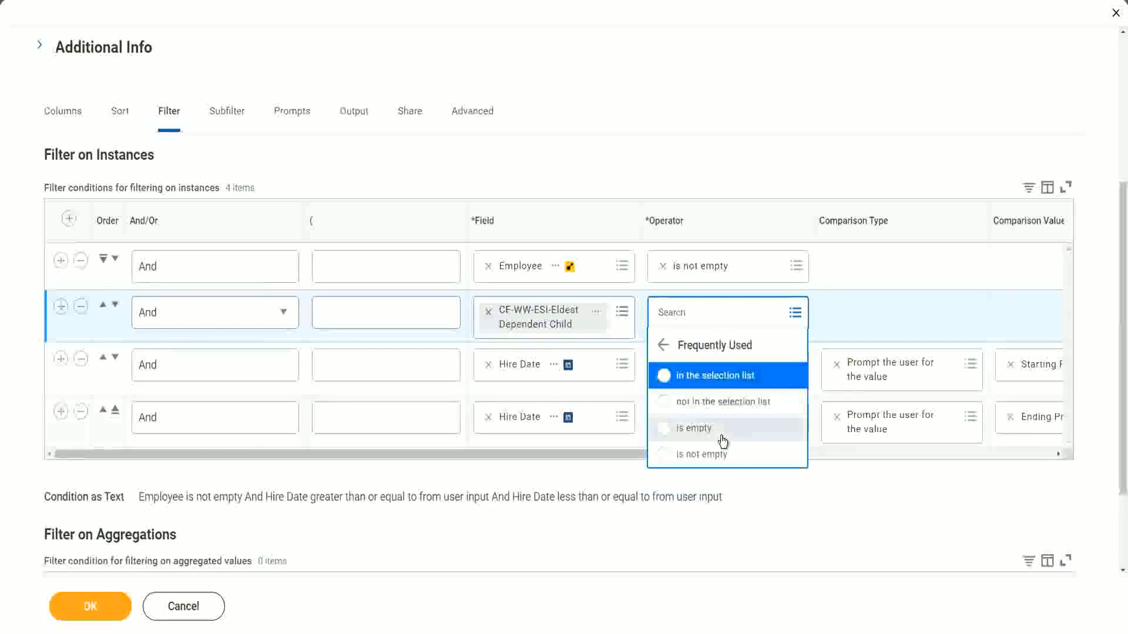
left_click(717, 456)
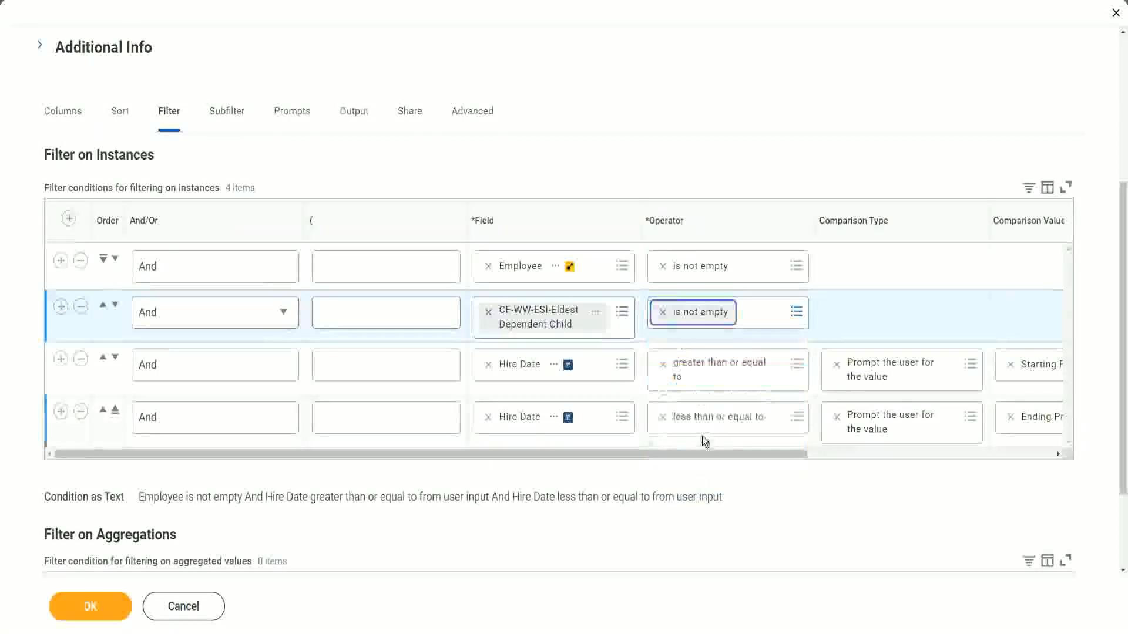
left_click(582, 177)
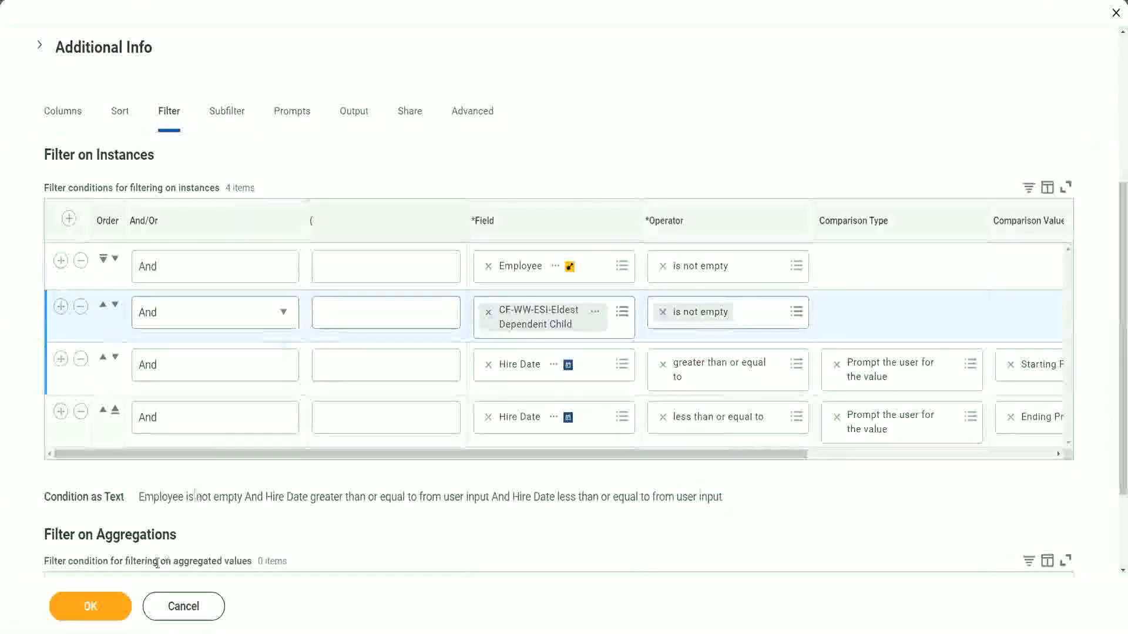
left_click(92, 608)
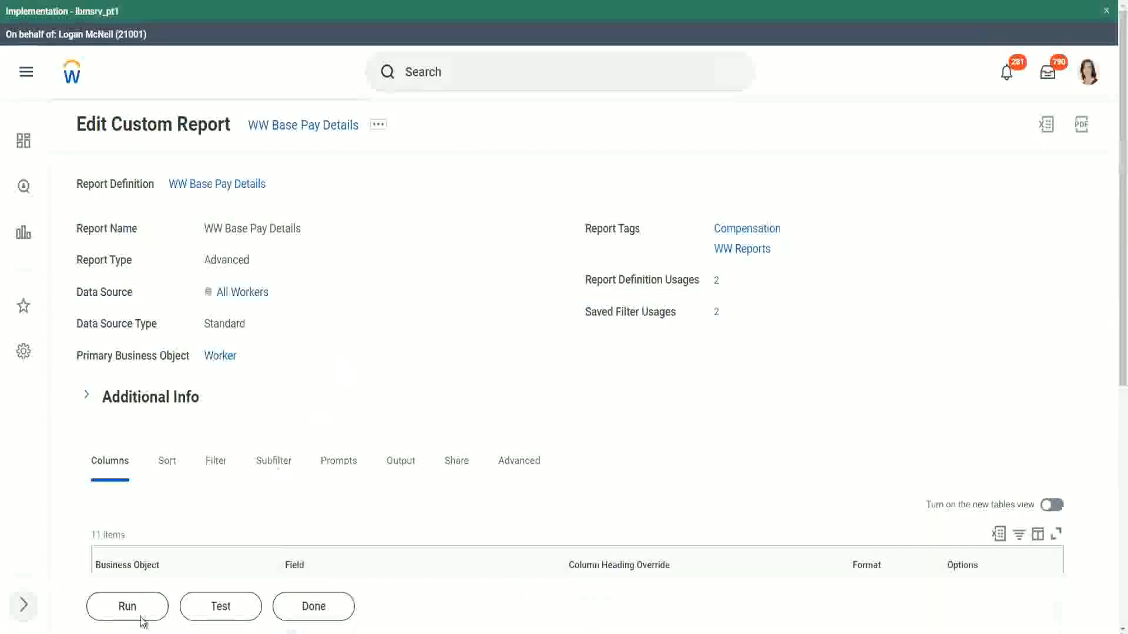
- Run the WW Base Pay Details report for hire dates from 01/01/2000 to 12/31/2000
left_click(128, 607)
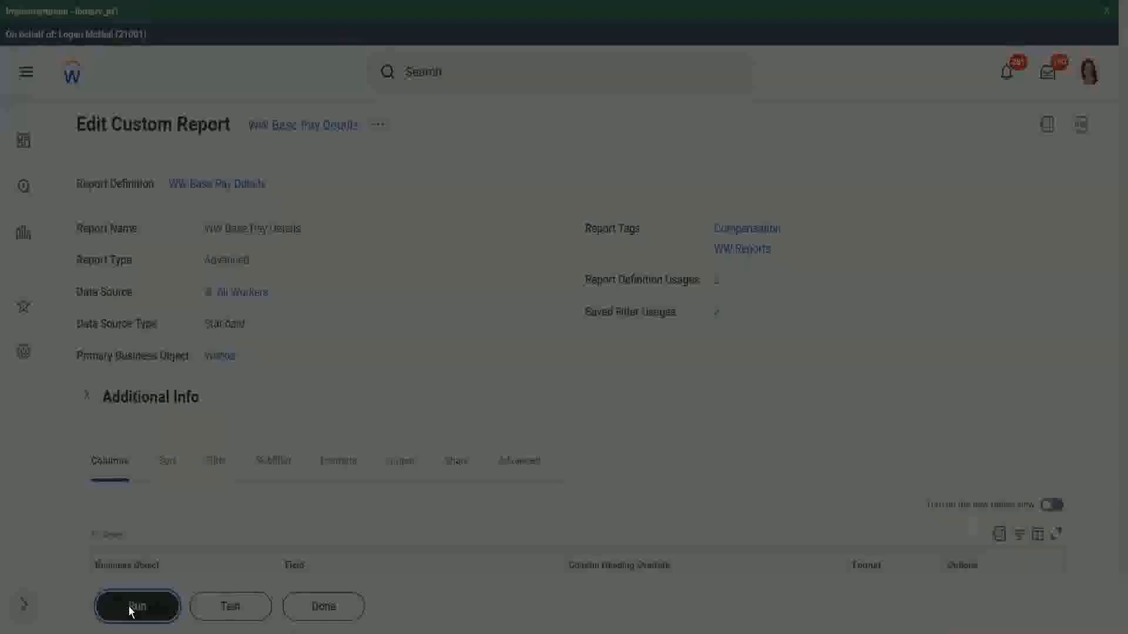
left_click(456, 213)
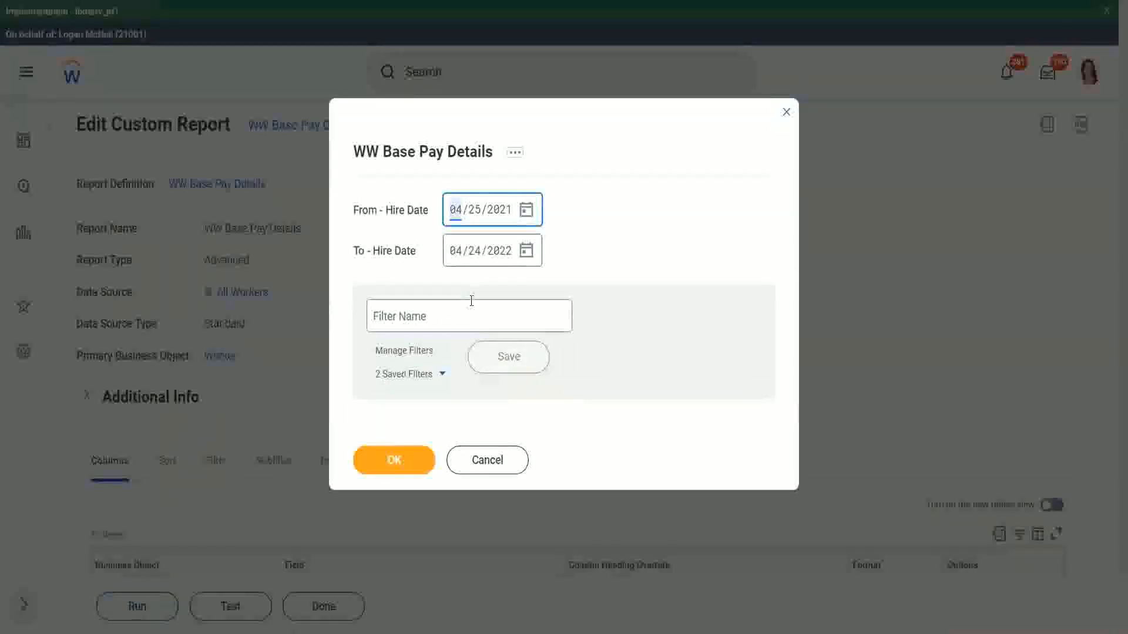
type("01/01/")
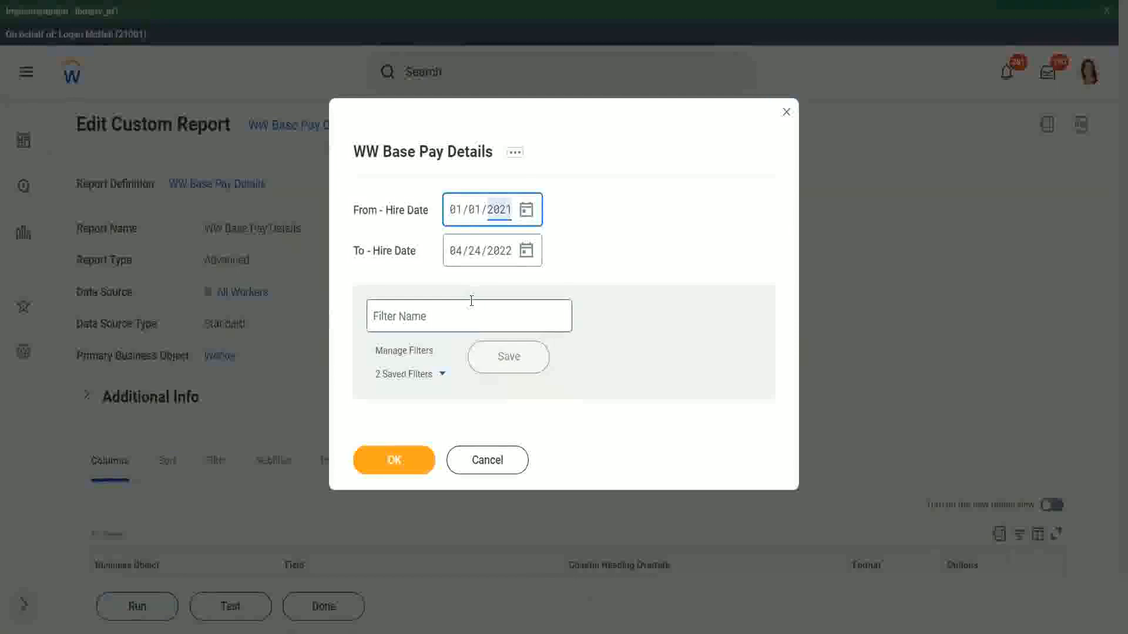
type("2000")
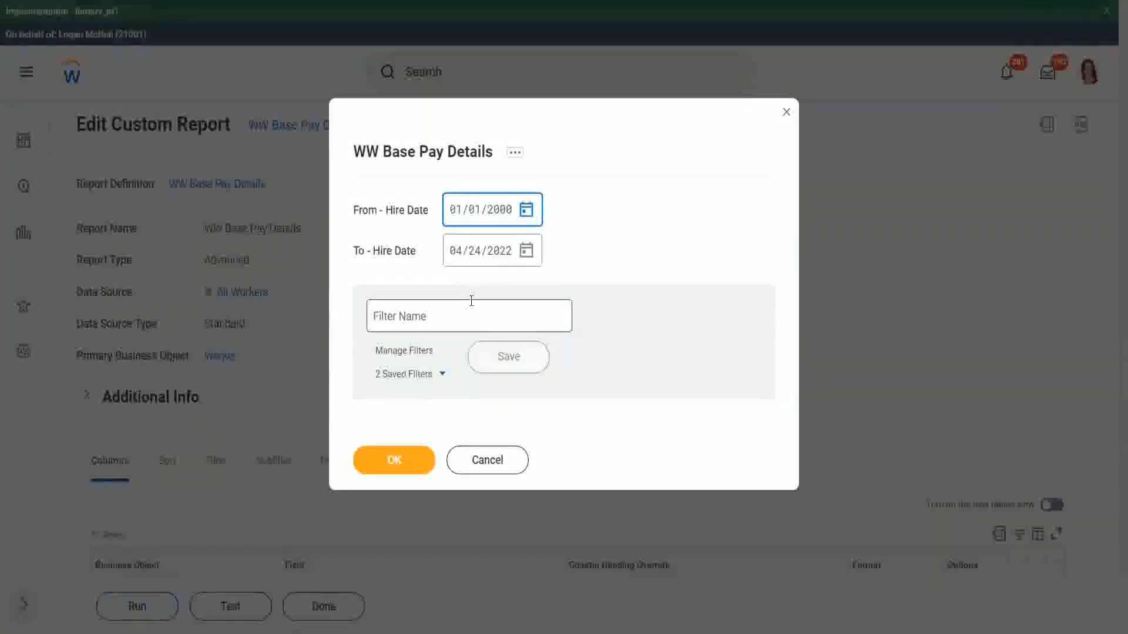
key("Tab")
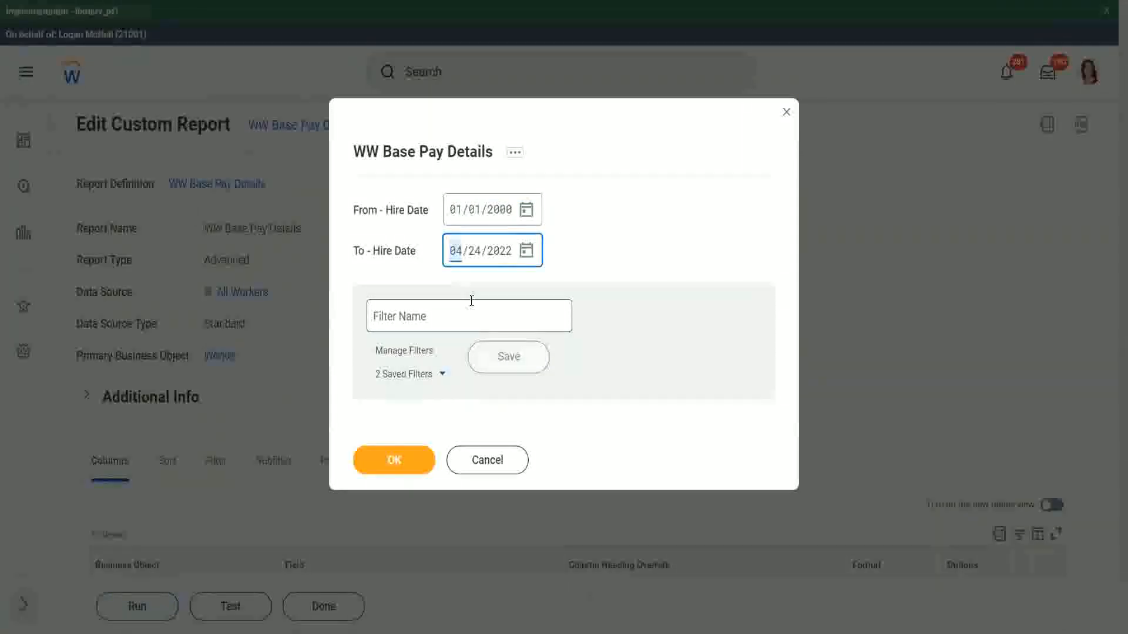
type("12/")
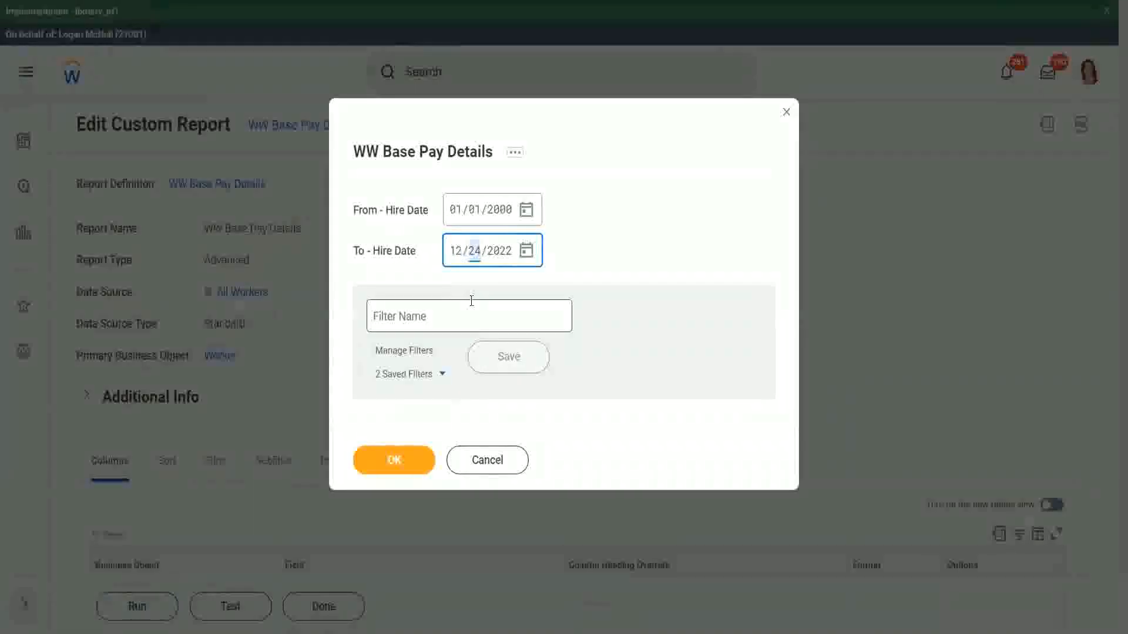
type("31")
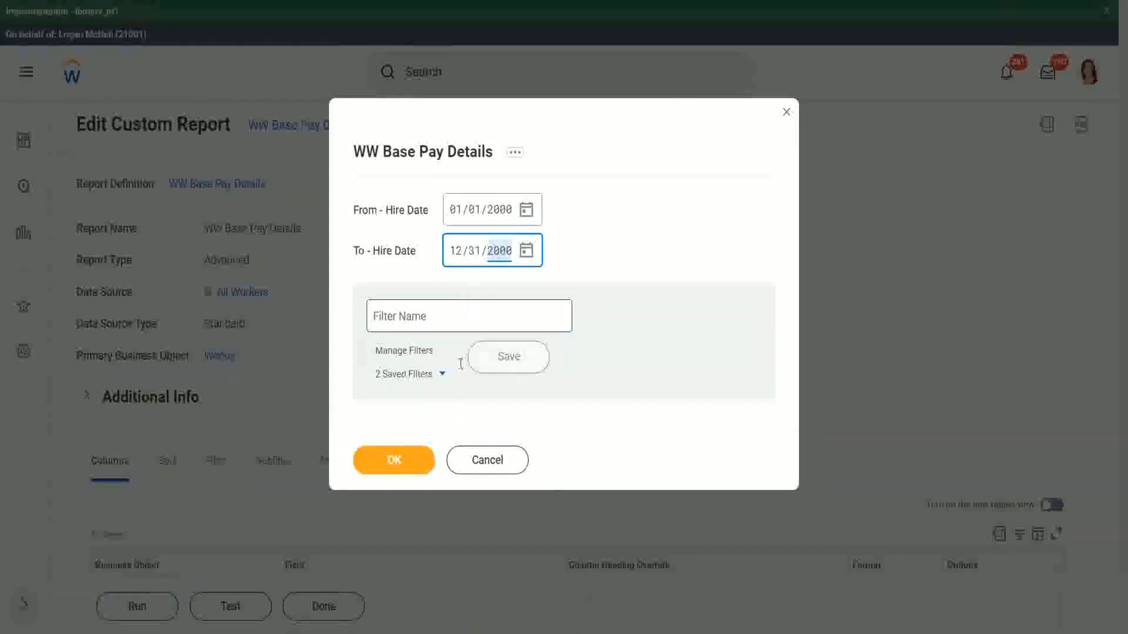
left_click(393, 459)
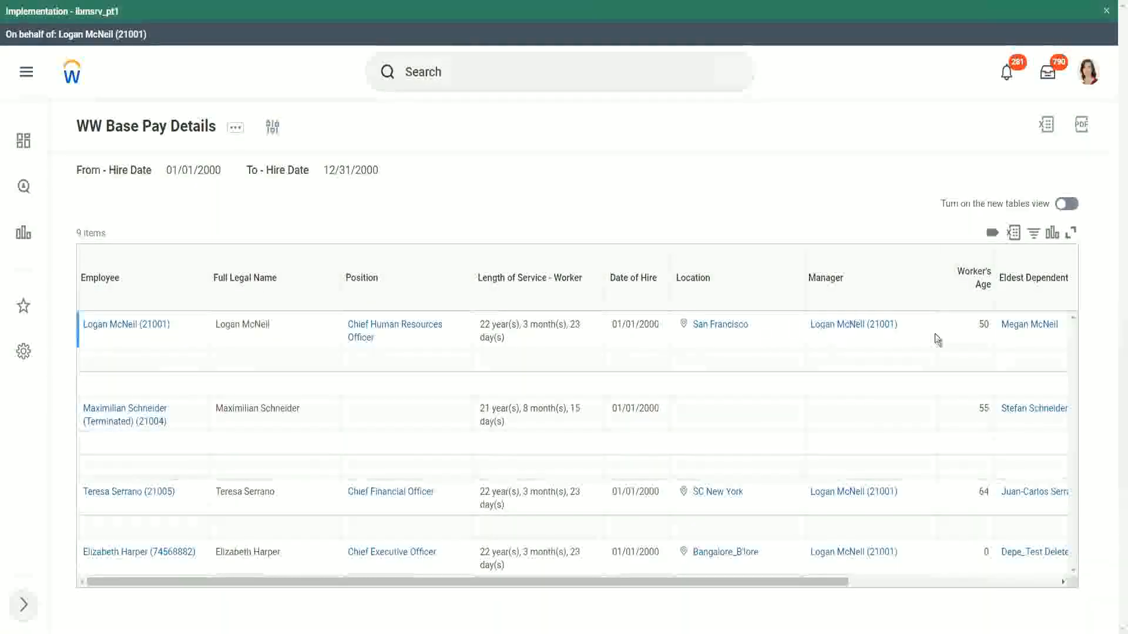
- Examine the filtered report output, comparing each worker's Eldest Dependent Child value with the listed dependents and their ages
left_click_drag(766, 582, 980, 588)
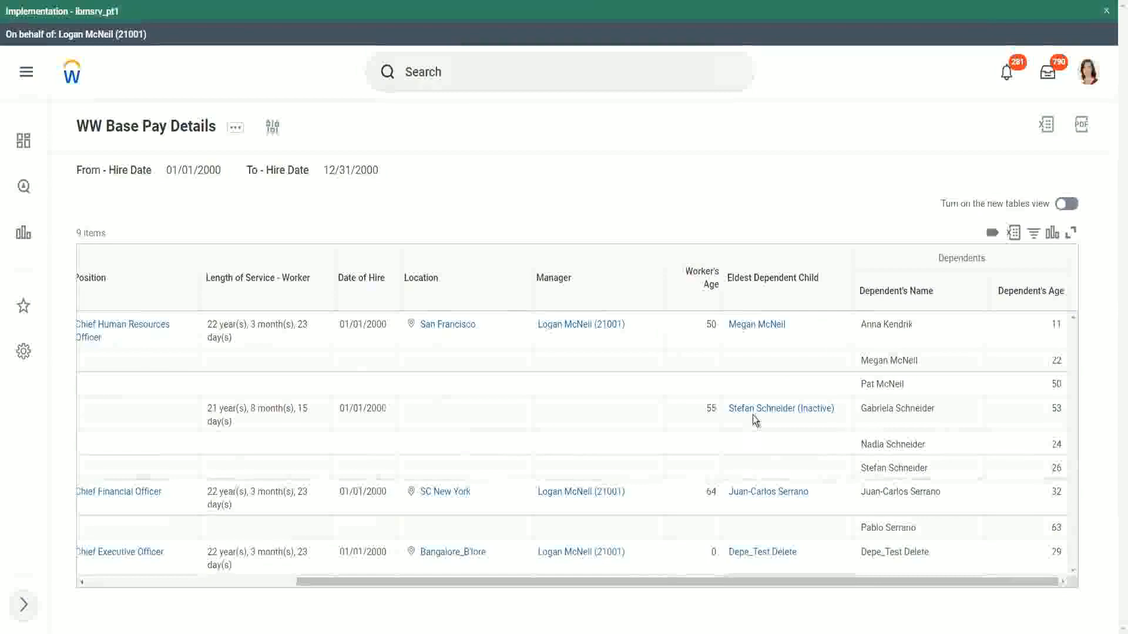
mouse_move(768, 499)
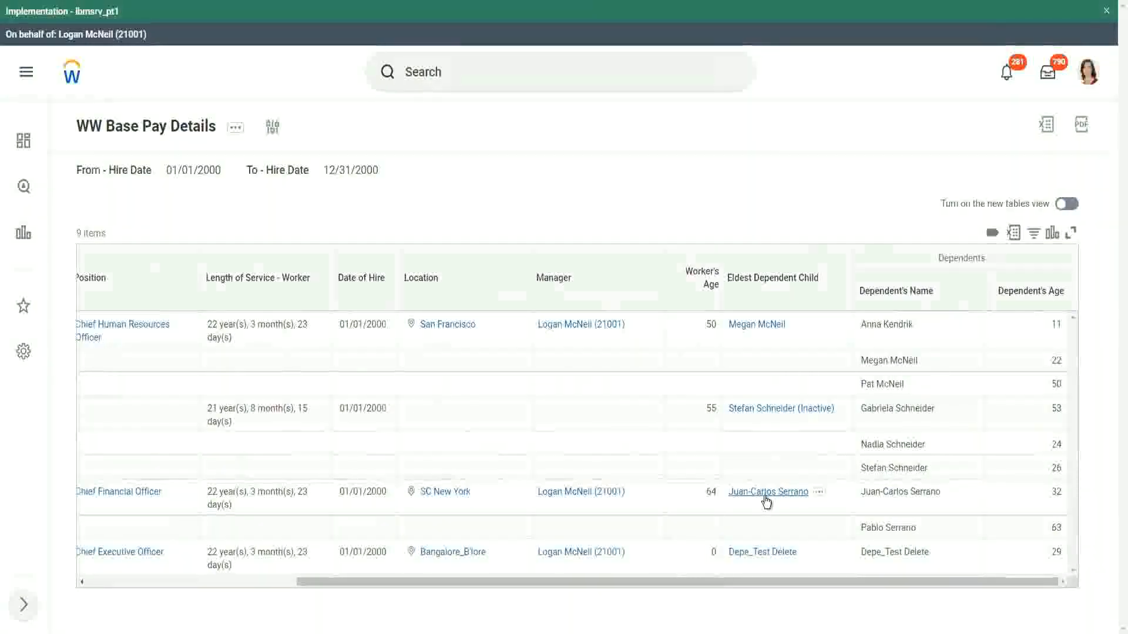
mouse_move(624, 497)
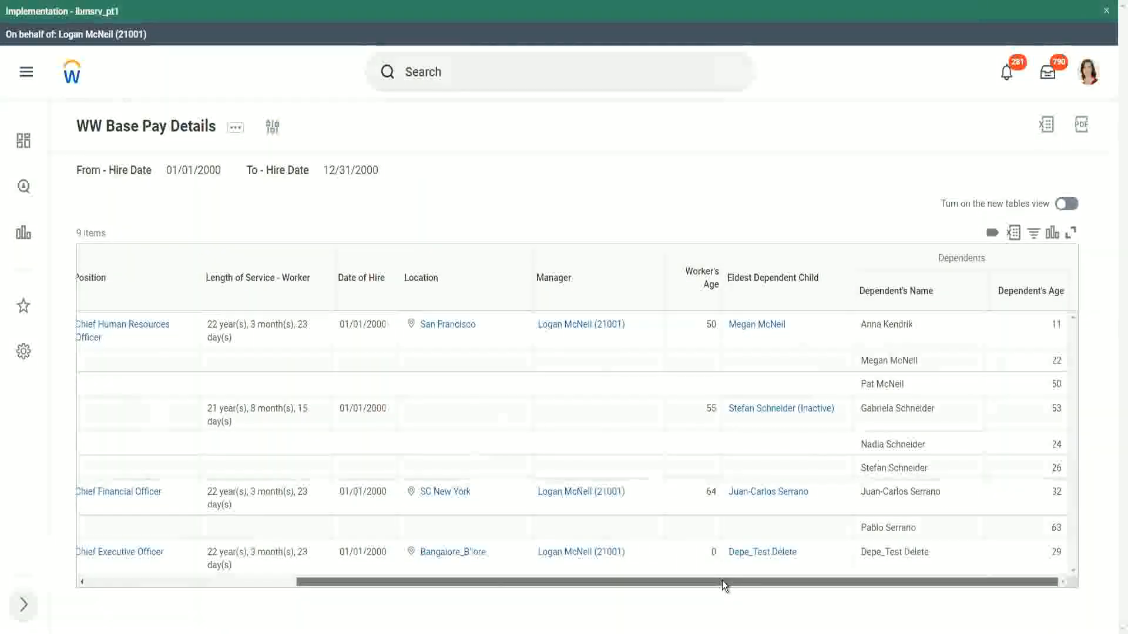
left_click_drag(723, 582, 464, 582)
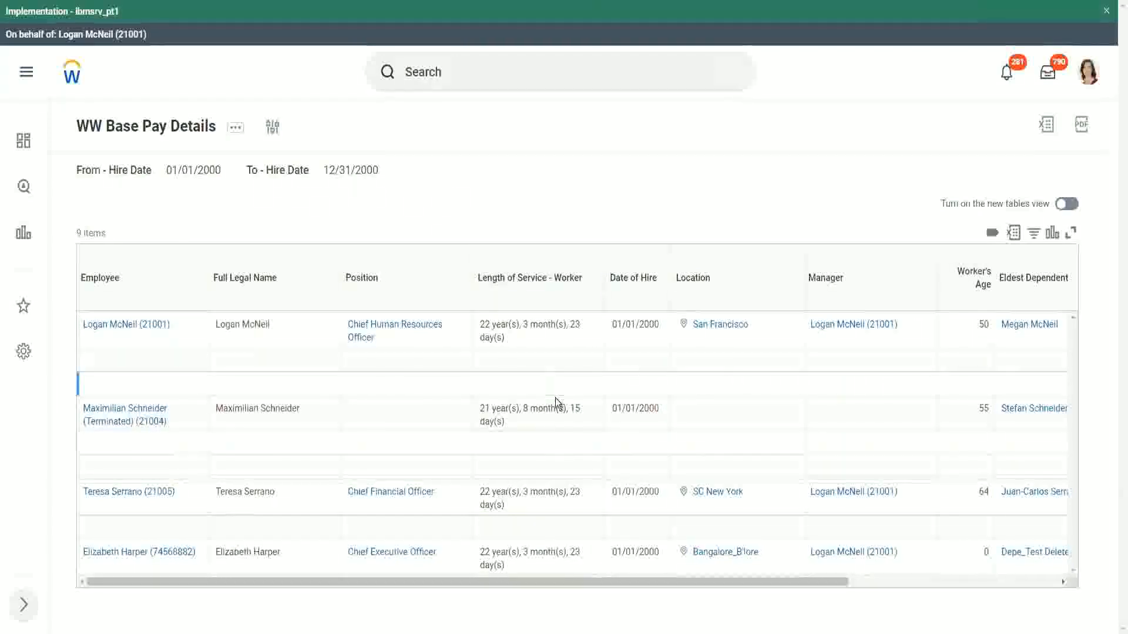
left_click_drag(513, 584, 708, 582)
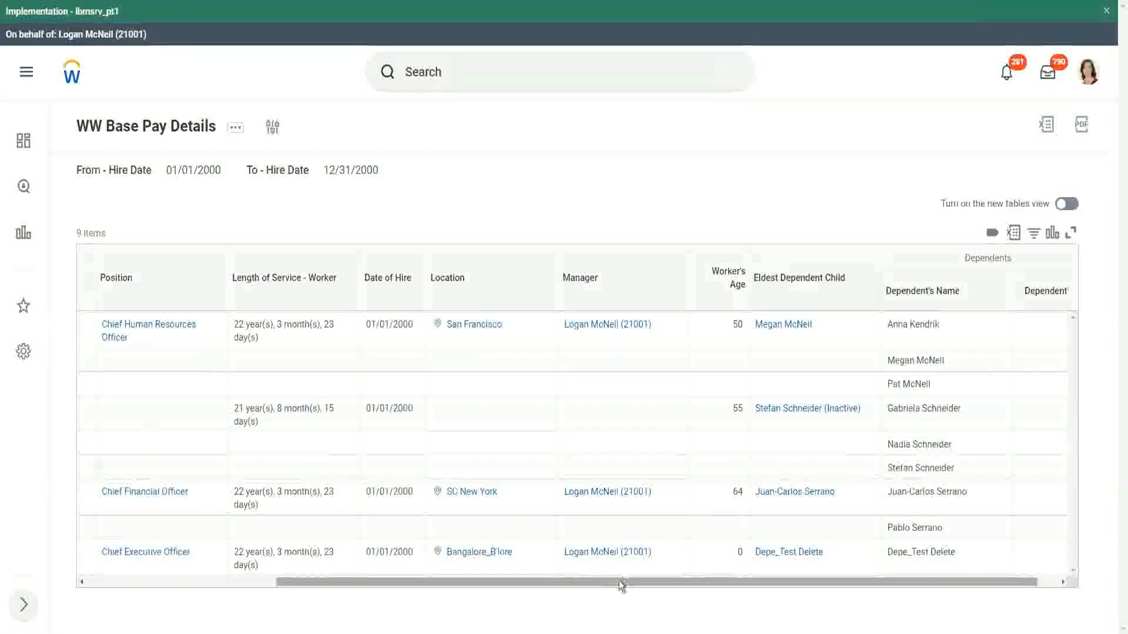
left_click_drag(622, 580, 298, 591)
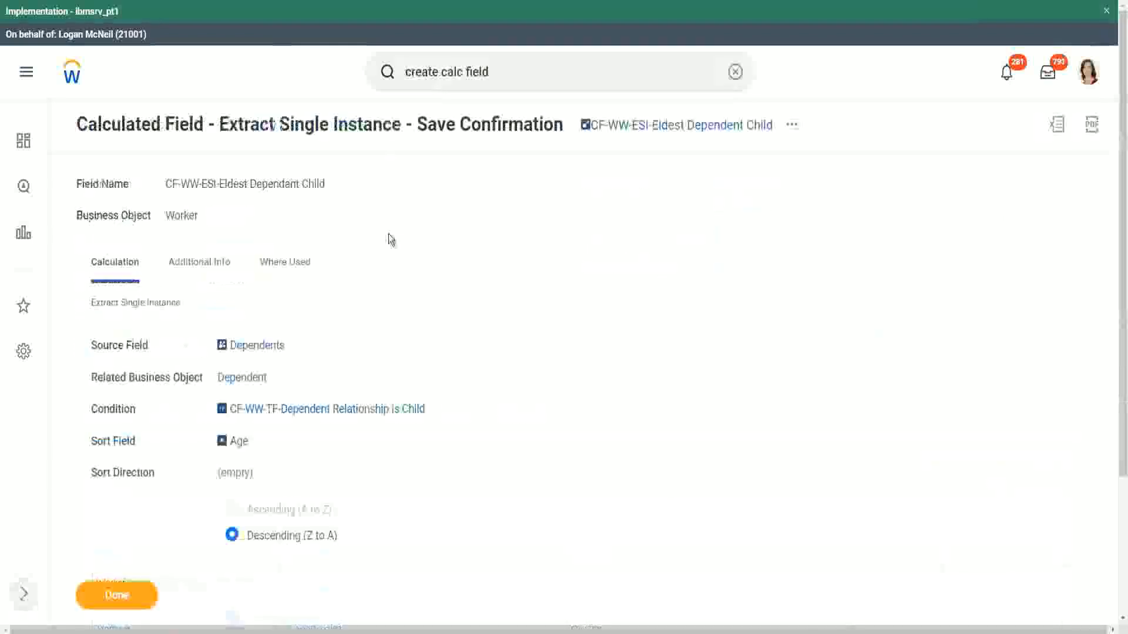
- Start a new calculated field using the name copied from the saved CF-WW-ESI-Eldest Dependent Child field
right_click(659, 130)
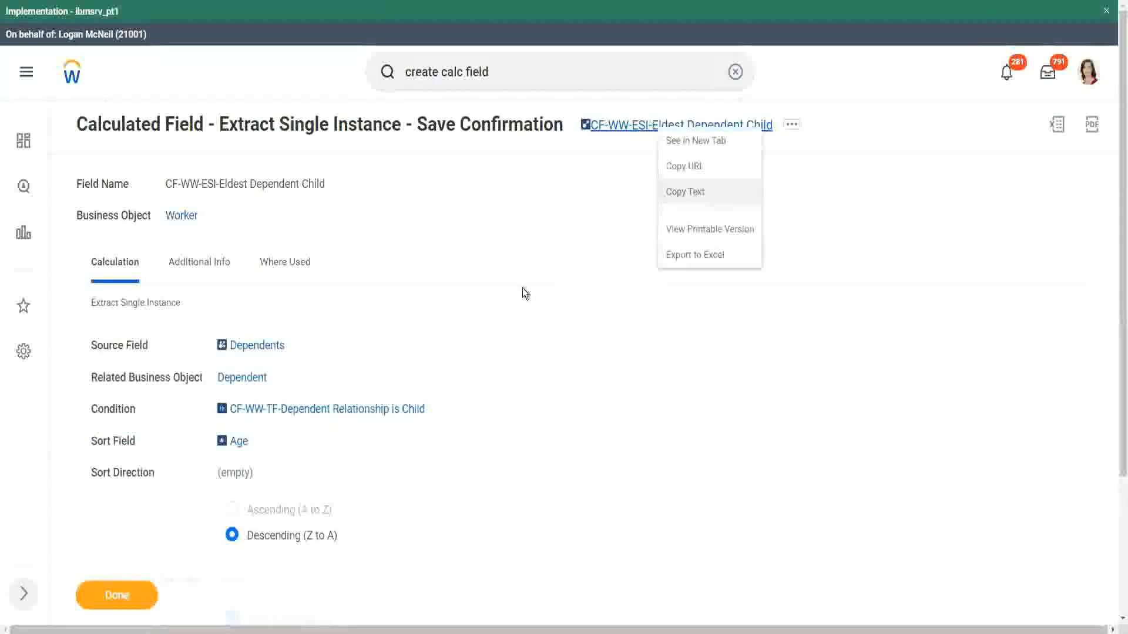
left_click(707, 194)
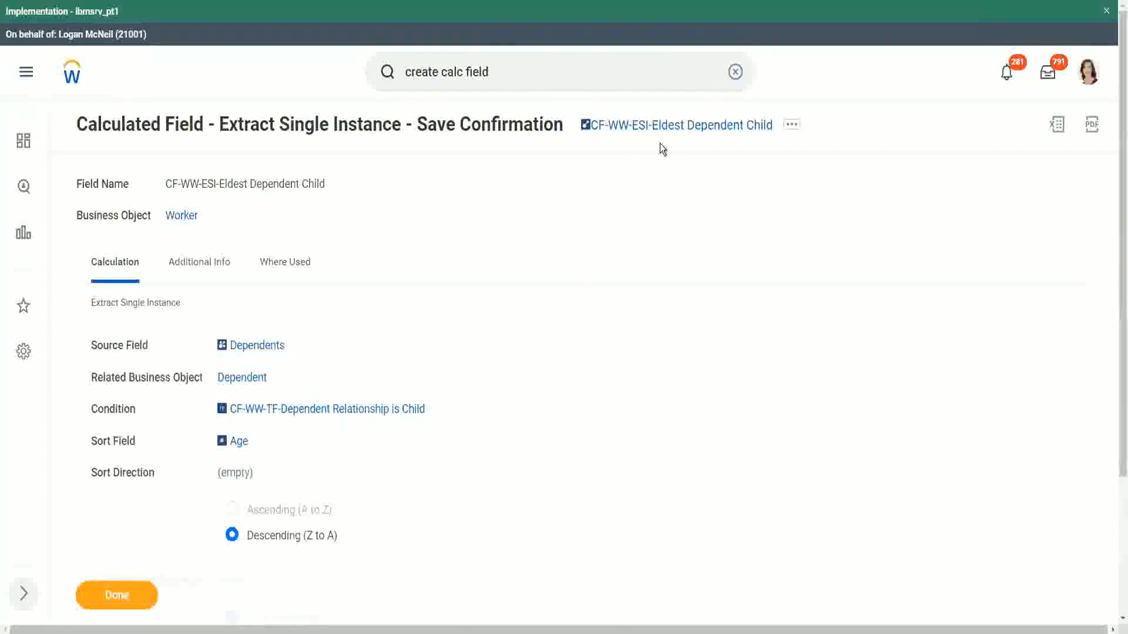
left_click(507, 75)
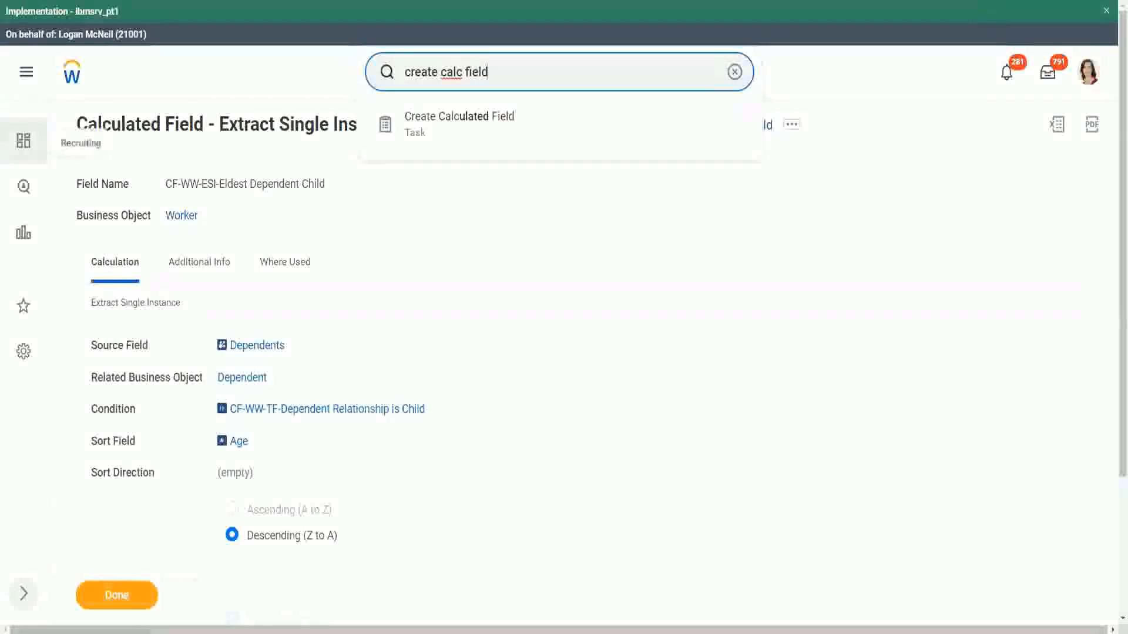
left_click(466, 120)
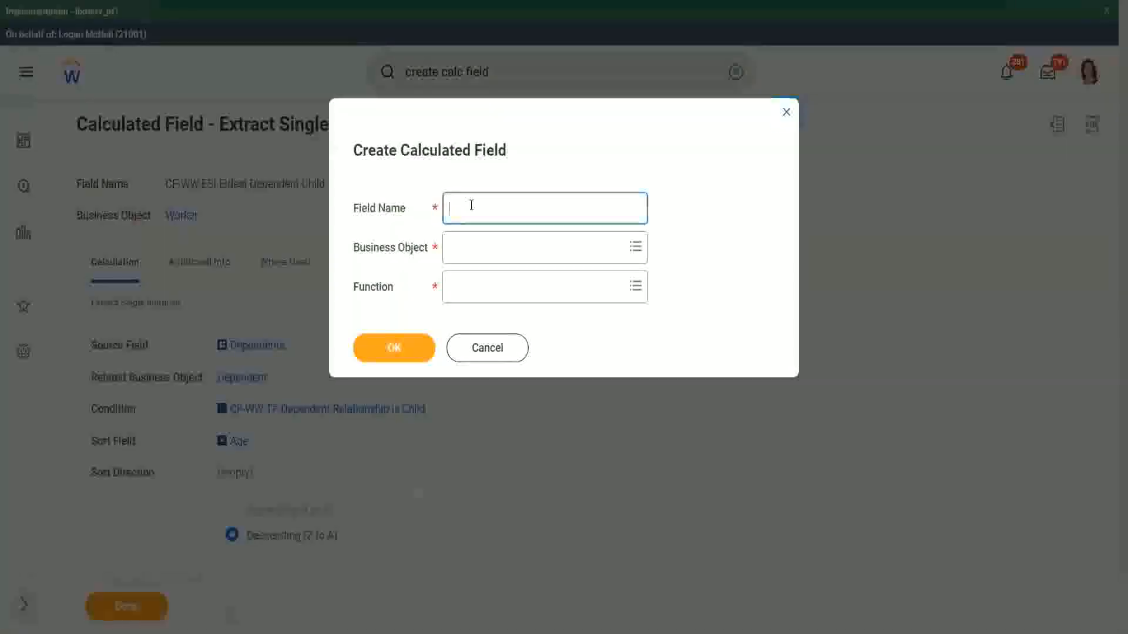
key("ctrl+v")
- Change the new calculated field's name to CF-WW-LRV-Age of the eldest Dependent Child
double_click(491, 216)
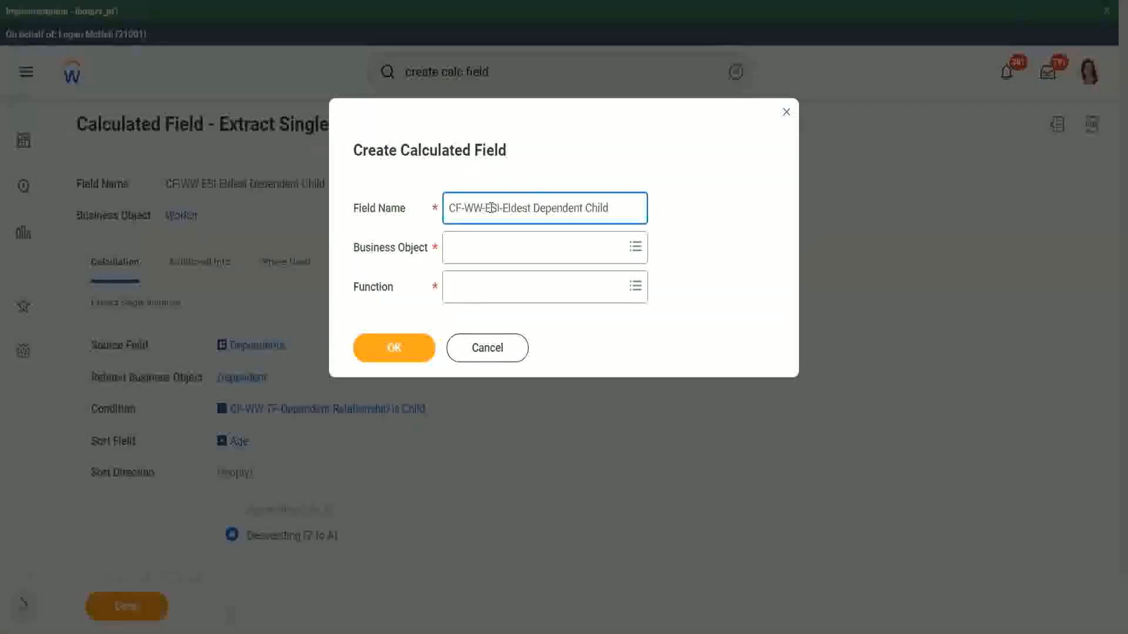
type("LRV-")
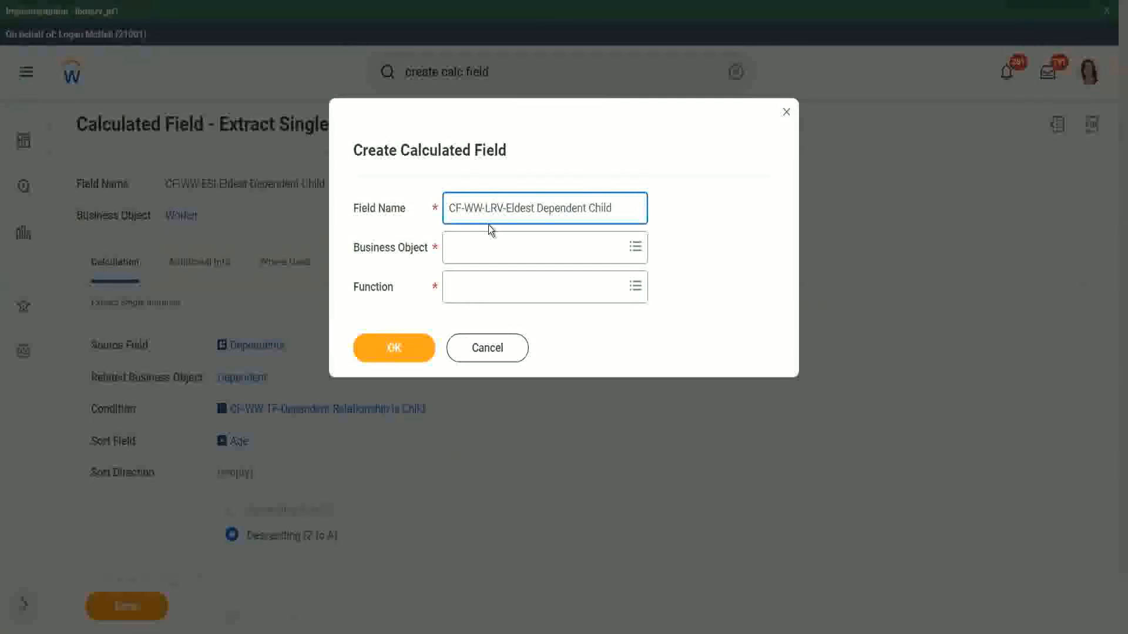
type("Age of ")
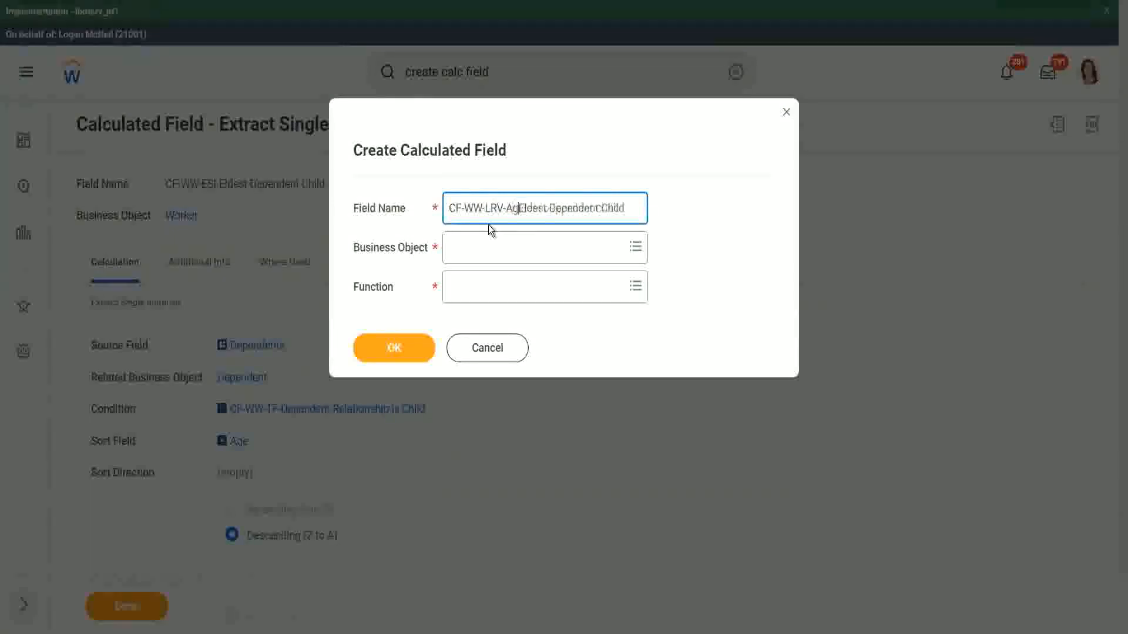
type("the")
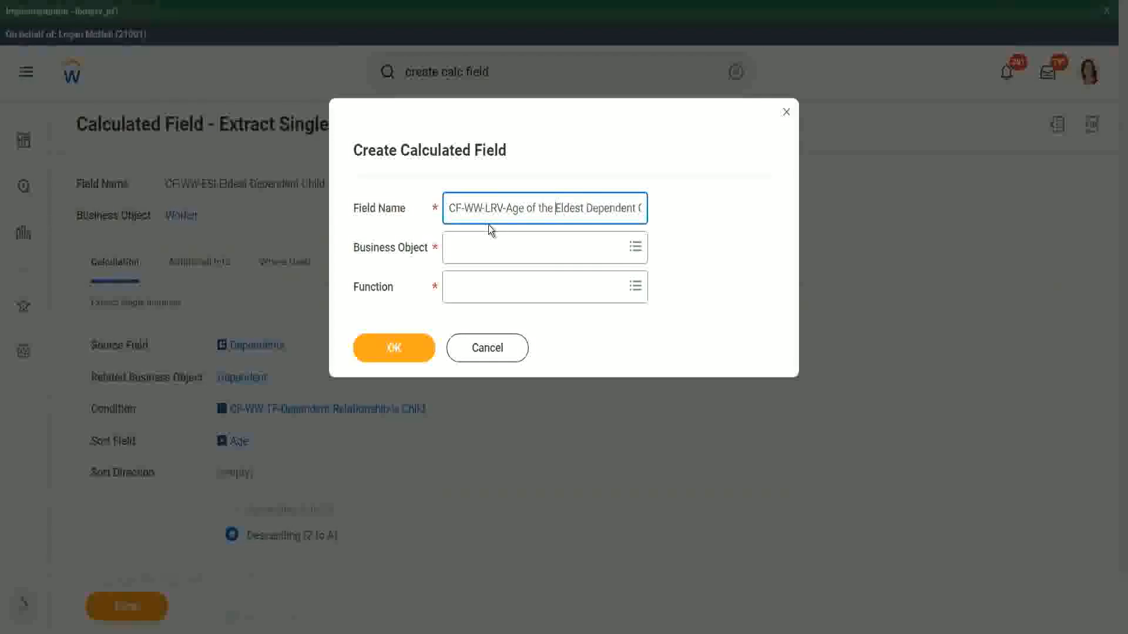
key("shift+Right")
type("e")
key("End")
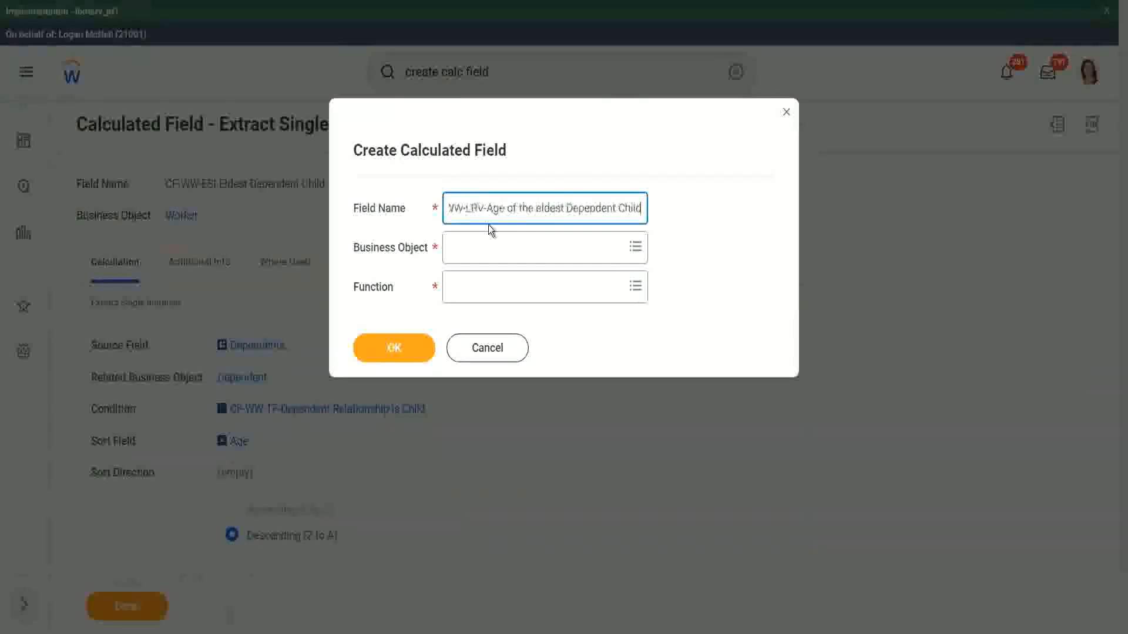
- Set the calculated field's business object to Worker and its function to Lookup Related Value, and confirm
key("Tab")
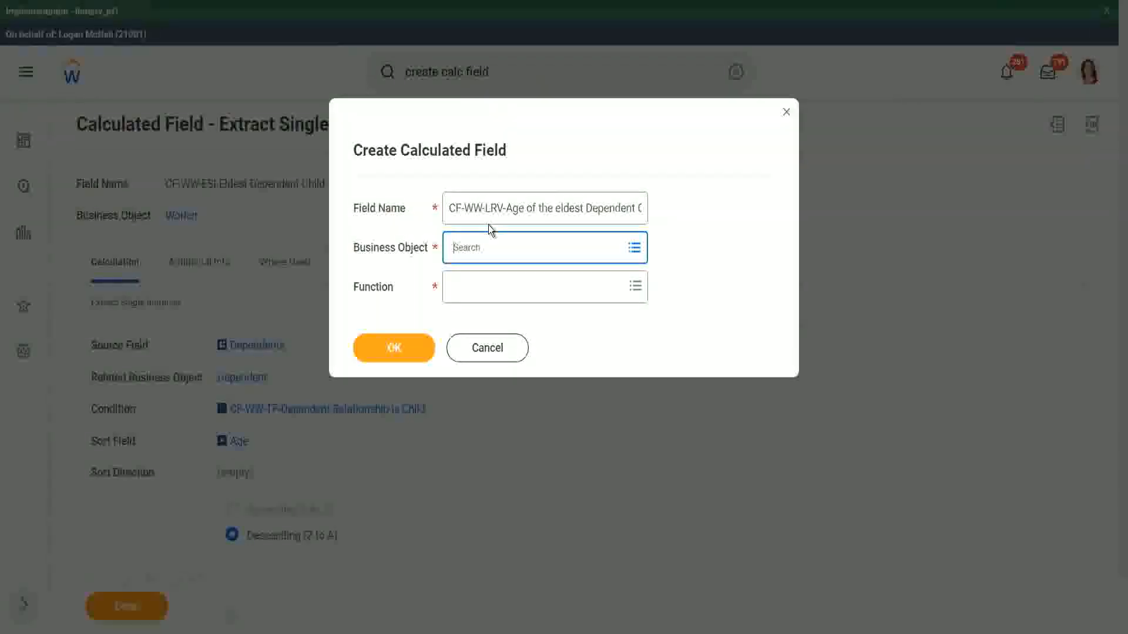
type("worker")
key("Return")
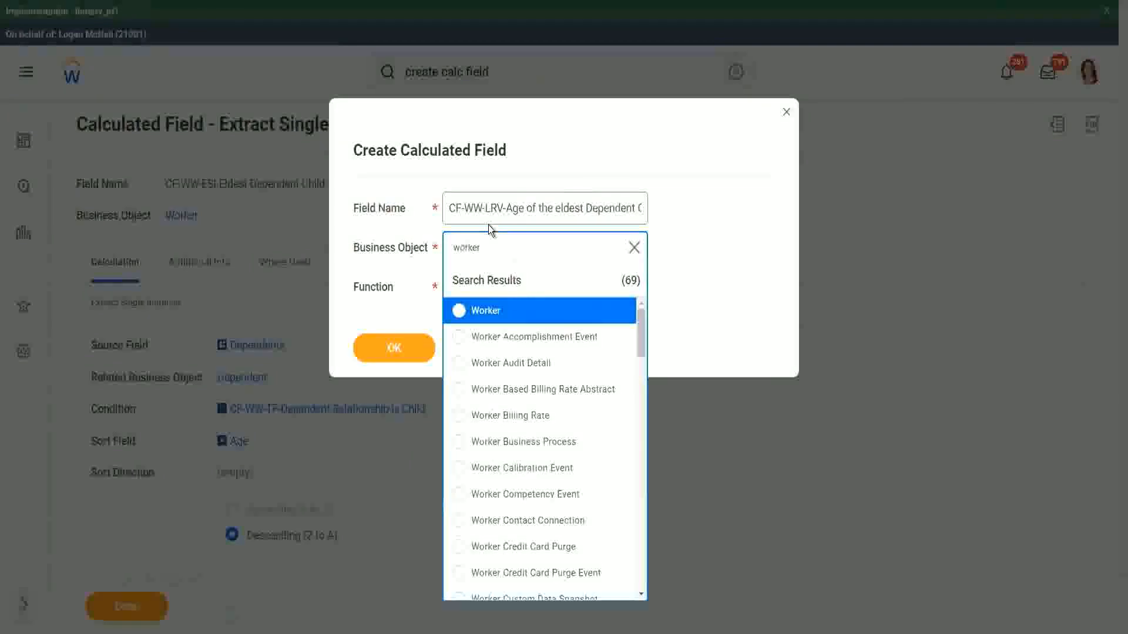
left_click(462, 312)
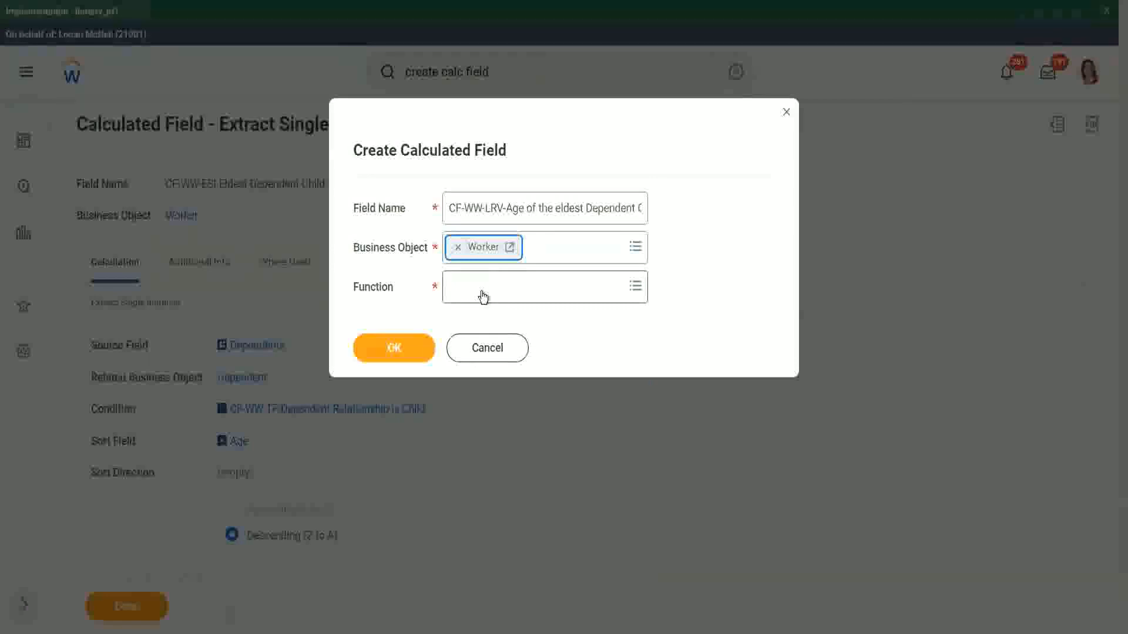
left_click(482, 294)
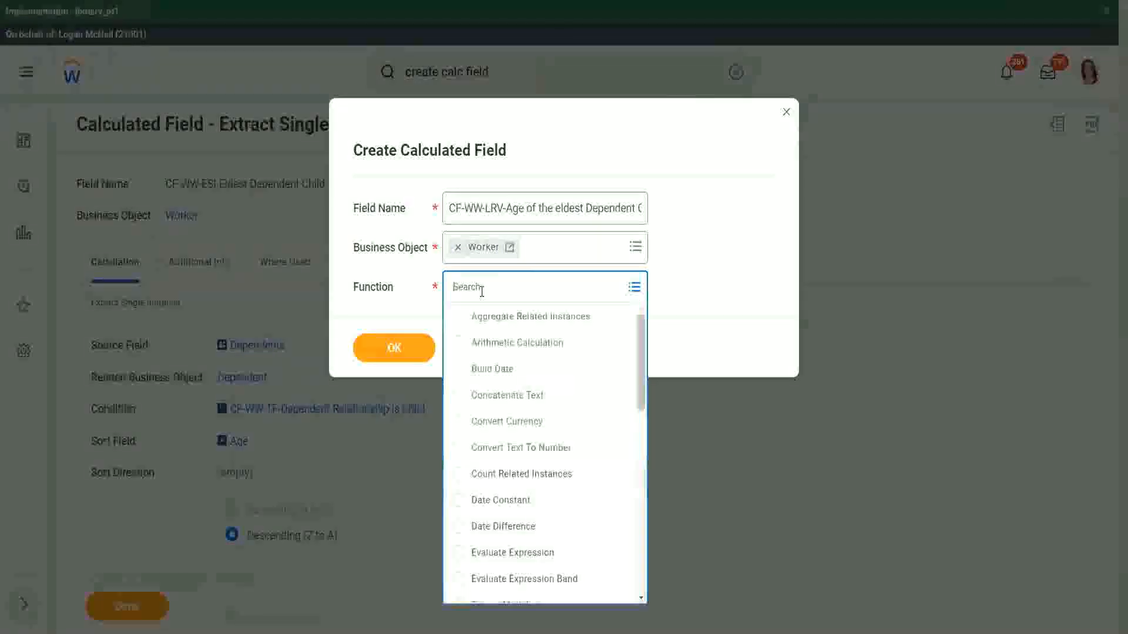
type("lrv")
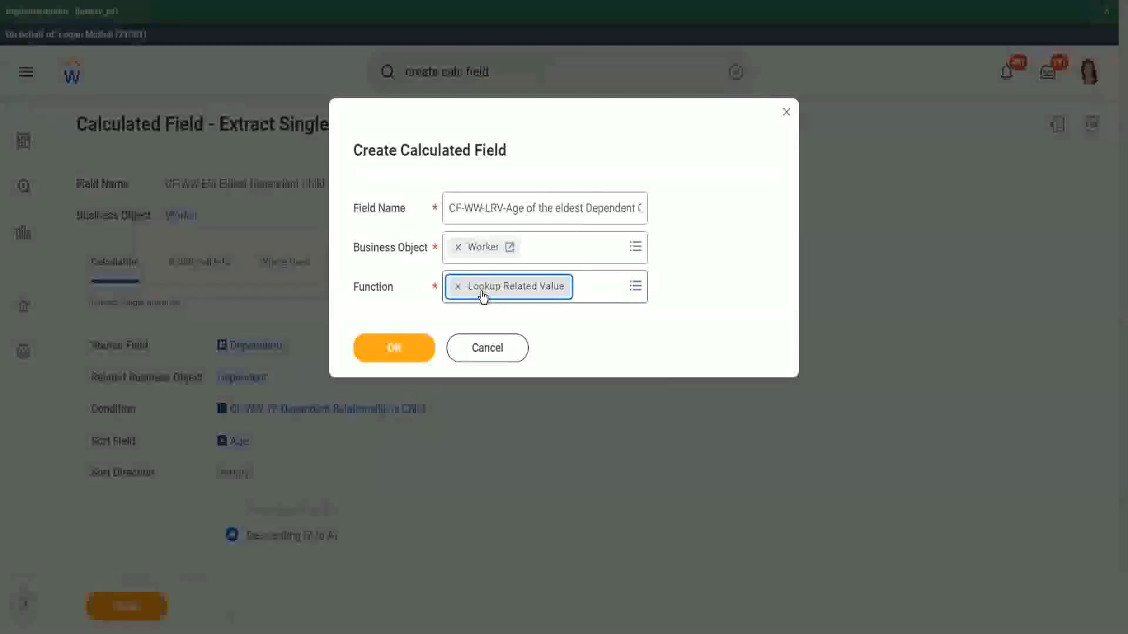
left_click(393, 350)
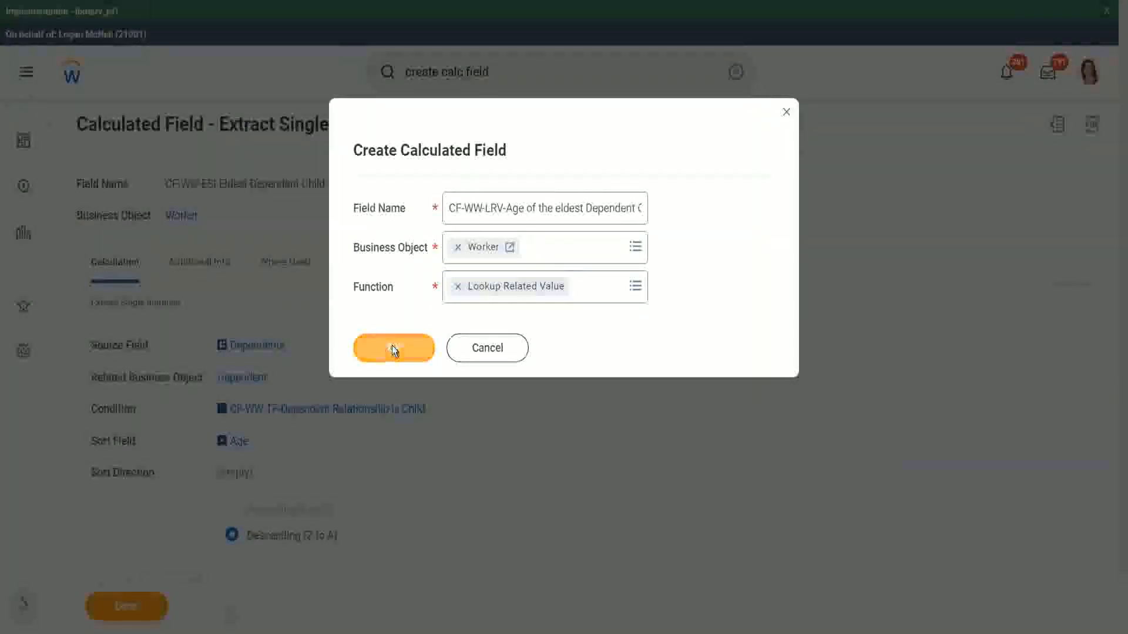